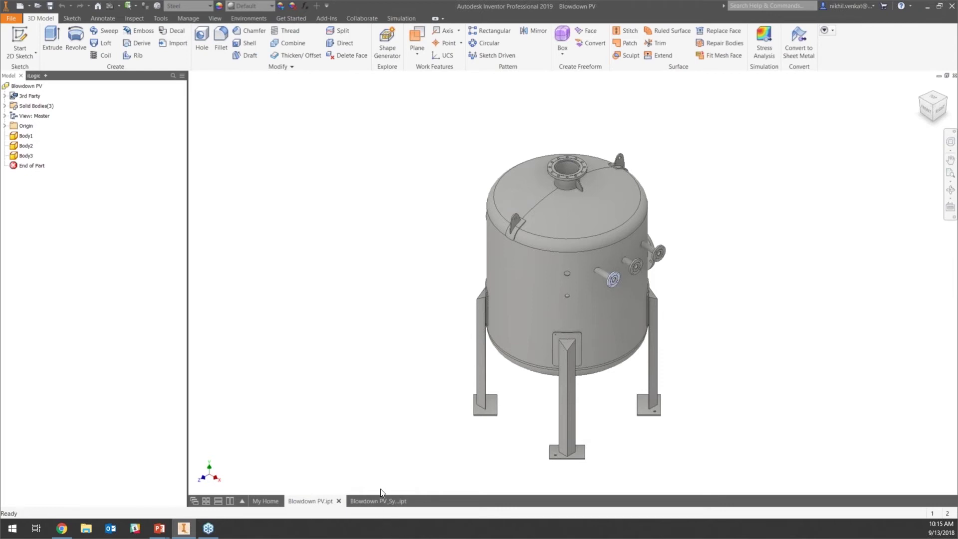
Switch to the half-symmetry part Blowdown PV_Symm and start the Autodesk Nastran In-CAD environment for it.
{"action": "left_click", "coordinate": [383, 501]}
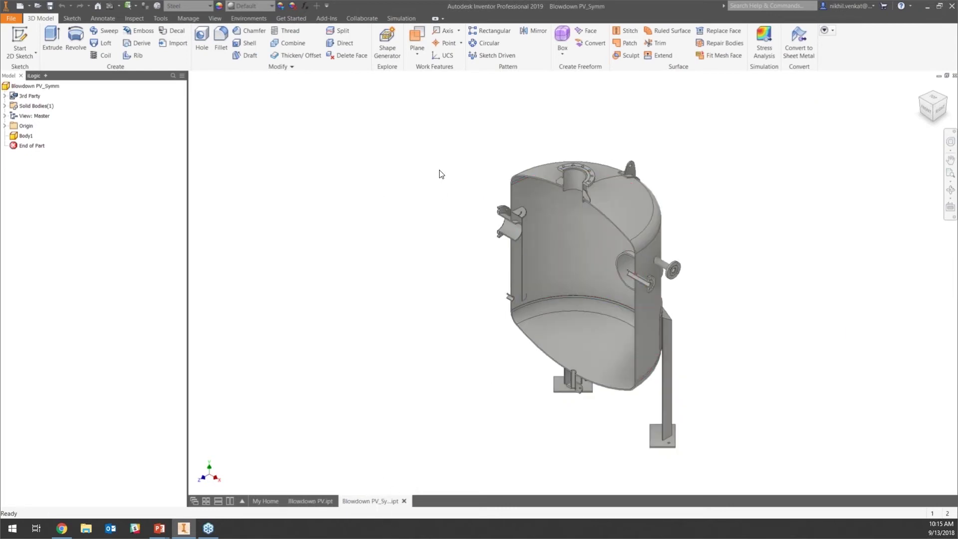
{"action": "left_click", "coordinate": [249, 18]}
{"action": "left_click", "coordinate": [164, 46]}
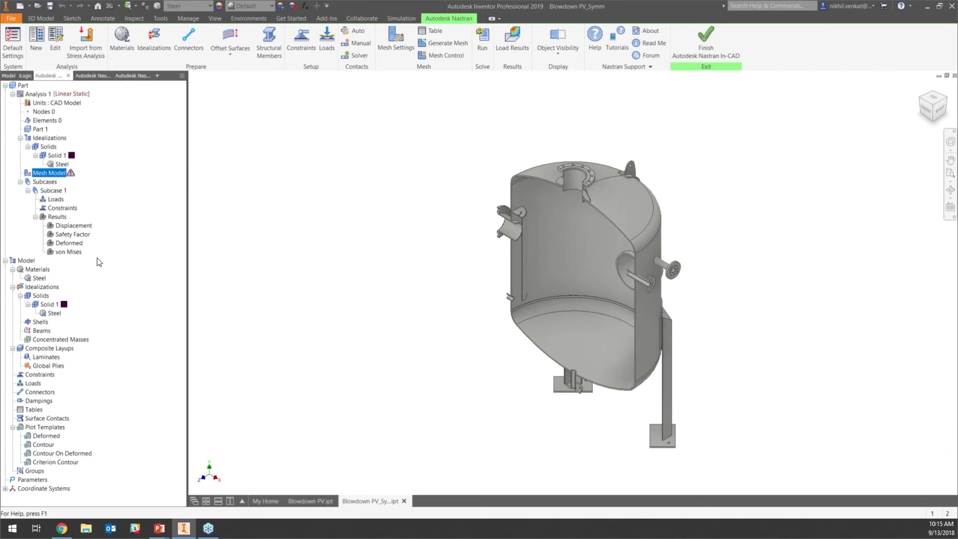
Generate the vessel mesh with a 20 mm element size and parabolic element order, and accept the mesh settings.
{"action": "mouse_move", "coordinate": [92, 174]}
{"action": "left_click", "coordinate": [397, 44]}
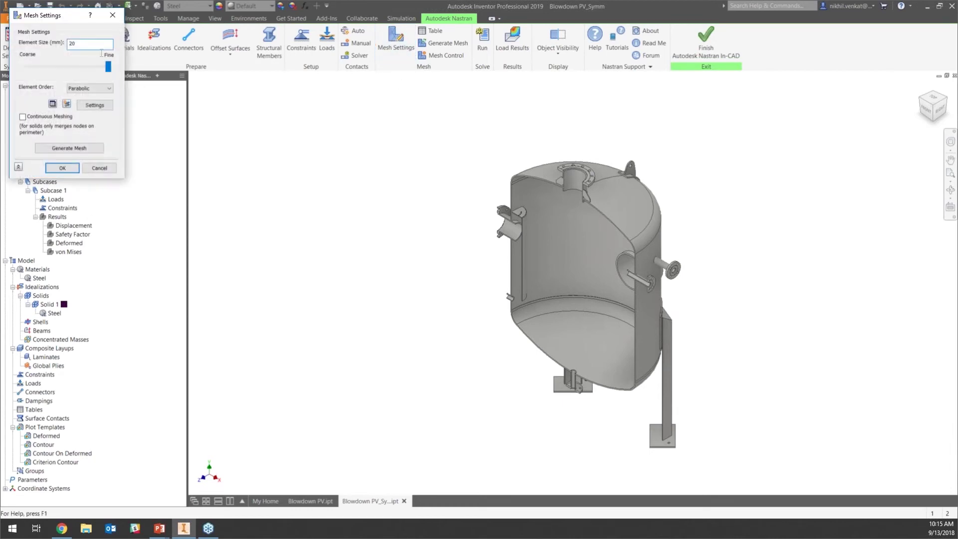
{"action": "left_click", "coordinate": [80, 148]}
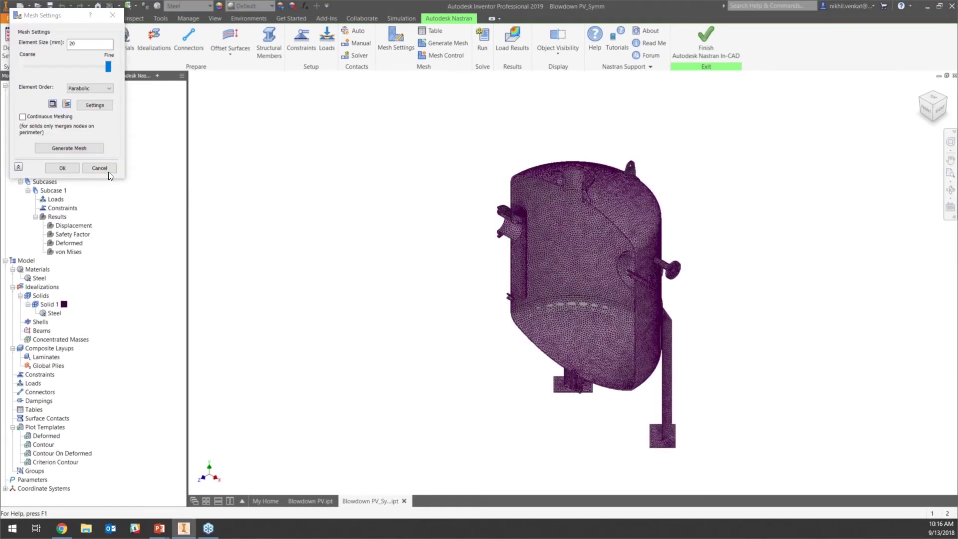
{"action": "left_click", "coordinate": [74, 169]}
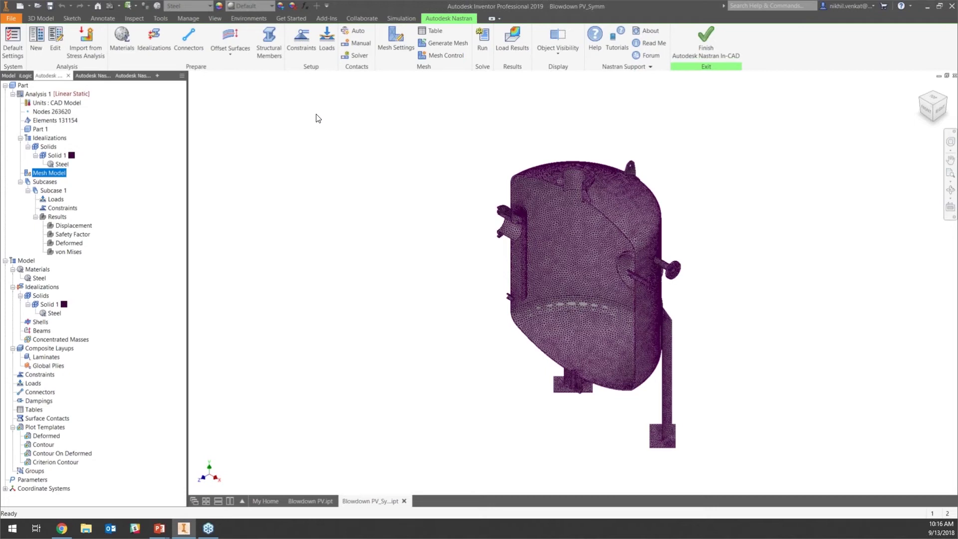
Add a fixed structural constraint in Subcase 1 to the bottom faces of the vessel's two leg base plates.
{"action": "left_click", "coordinate": [306, 41]}
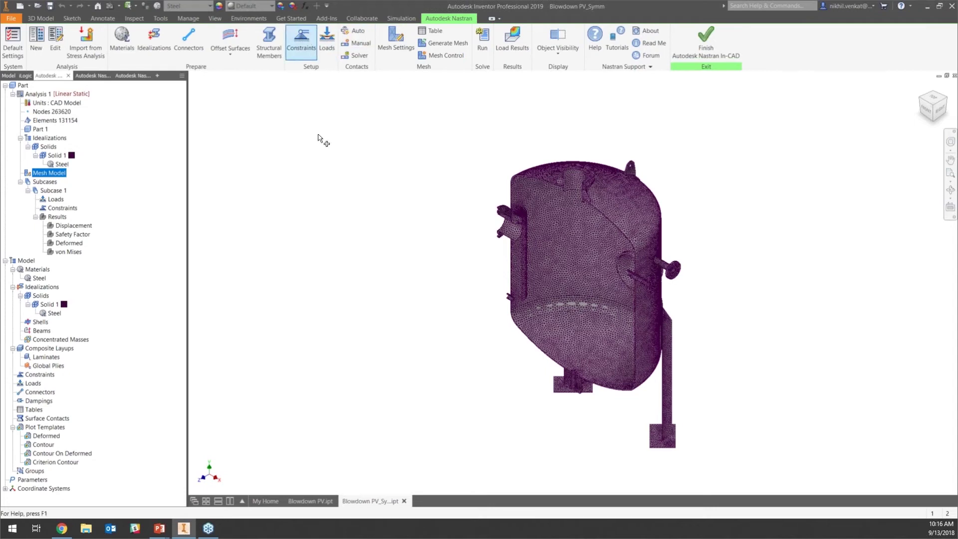
{"action": "middle_click_drag", "start_coordinate": [349, 323], "coordinate": [445, 391], "text": "shift"}
{"action": "left_click", "coordinate": [577, 406]}
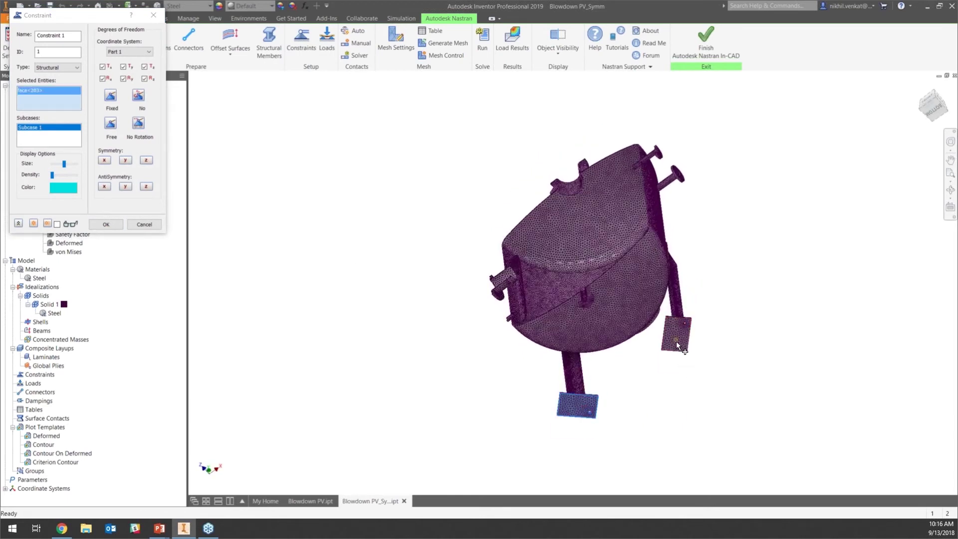
{"action": "left_click", "coordinate": [677, 342]}
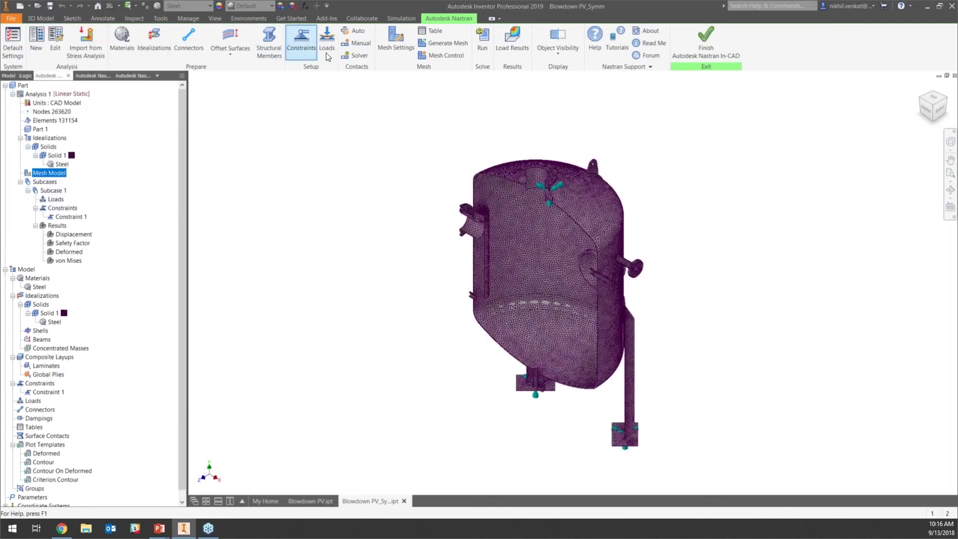
Start a second constraint with Z symmetry and select the cut faces of the shell wall and the large side nozzle.
{"action": "left_click", "coordinate": [304, 41]}
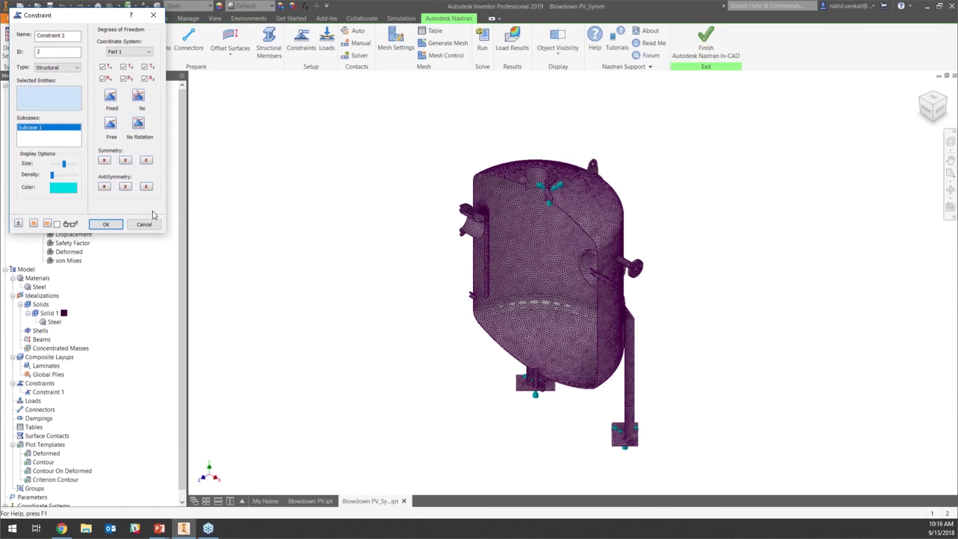
{"action": "left_click", "coordinate": [146, 160]}
{"action": "scroll", "coordinate": [482, 195], "scroll_direction": "up", "scroll_amount": 3}
{"action": "scroll", "coordinate": [482, 195], "scroll_direction": "up", "scroll_amount": 4}
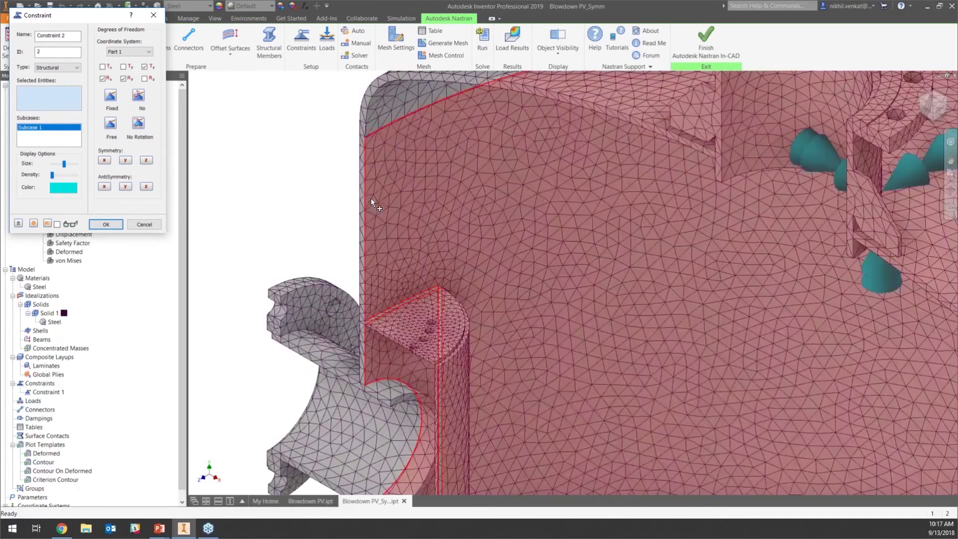
{"action": "scroll", "coordinate": [362, 204], "scroll_direction": "up", "scroll_amount": 3}
{"action": "left_click", "coordinate": [361, 204]}
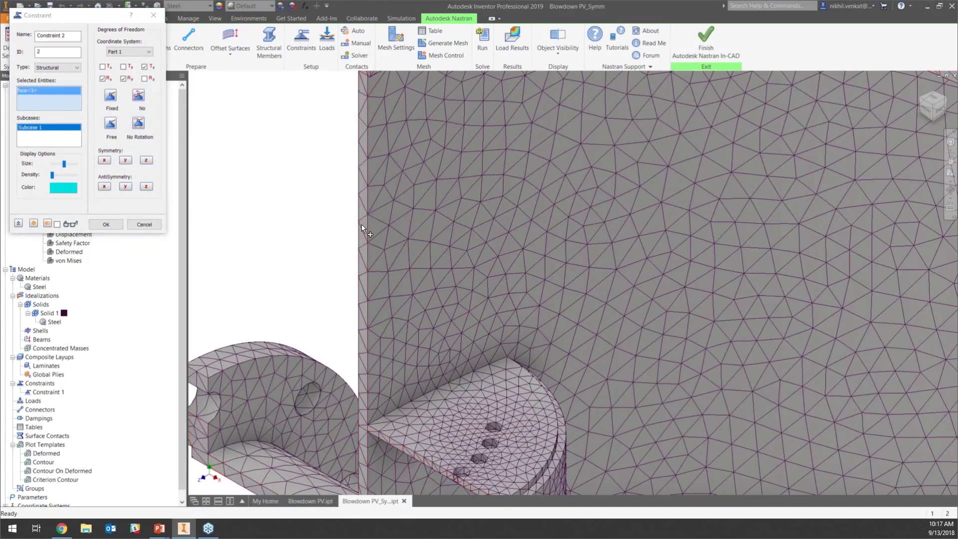
{"action": "scroll", "coordinate": [361, 223], "scroll_direction": "down", "scroll_amount": 5}
{"action": "left_click", "coordinate": [313, 321]}
{"action": "left_click", "coordinate": [316, 145]}
{"action": "left_click", "coordinate": [317, 367]}
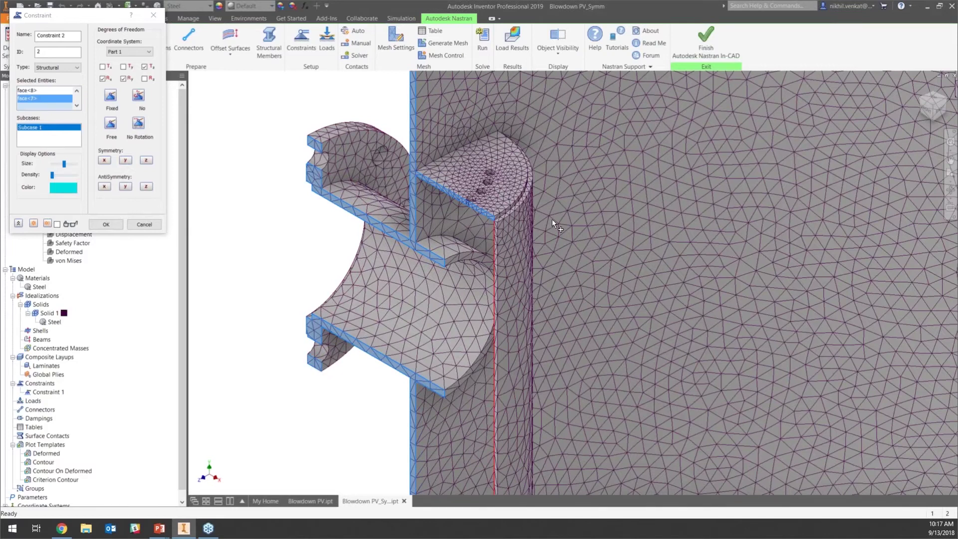
Add the remaining cut faces beside the large side nozzle and at the top flanged nozzle to the Z-symmetry constraint.
{"action": "scroll", "coordinate": [505, 225], "scroll_direction": "up", "scroll_amount": 5}
{"action": "left_click", "coordinate": [487, 229]}
{"action": "scroll", "coordinate": [548, 208], "scroll_direction": "down", "scroll_amount": 5}
{"action": "scroll", "coordinate": [588, 187], "scroll_direction": "up", "scroll_amount": 8}
{"action": "left_click", "coordinate": [590, 217]}
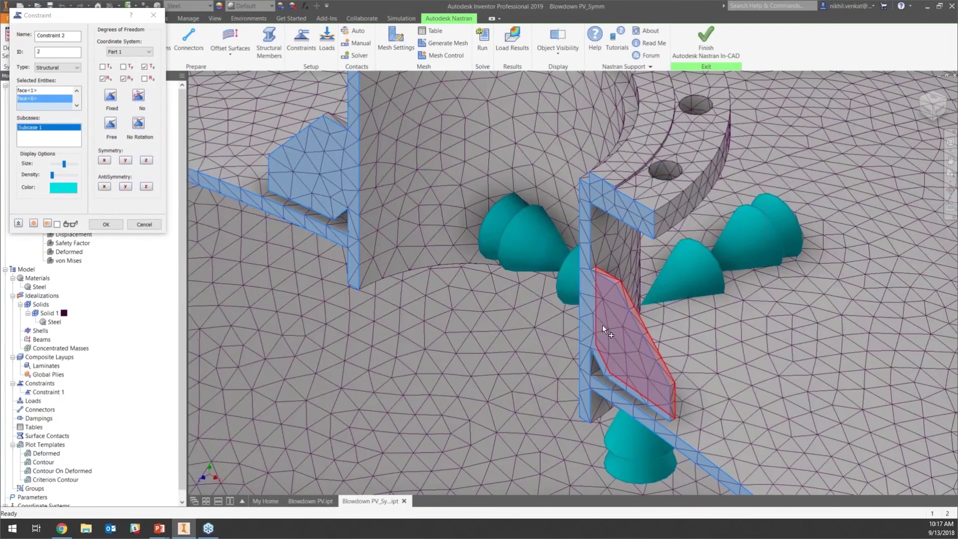
Add the cut face of the opposite shell wall to the Z-symmetry constraint.
{"action": "scroll", "coordinate": [588, 250], "scroll_direction": "down", "scroll_amount": 5}
{"action": "scroll", "coordinate": [589, 251], "scroll_direction": "up", "scroll_amount": 8}
{"action": "scroll", "coordinate": [618, 242], "scroll_direction": "up", "scroll_amount": 4}
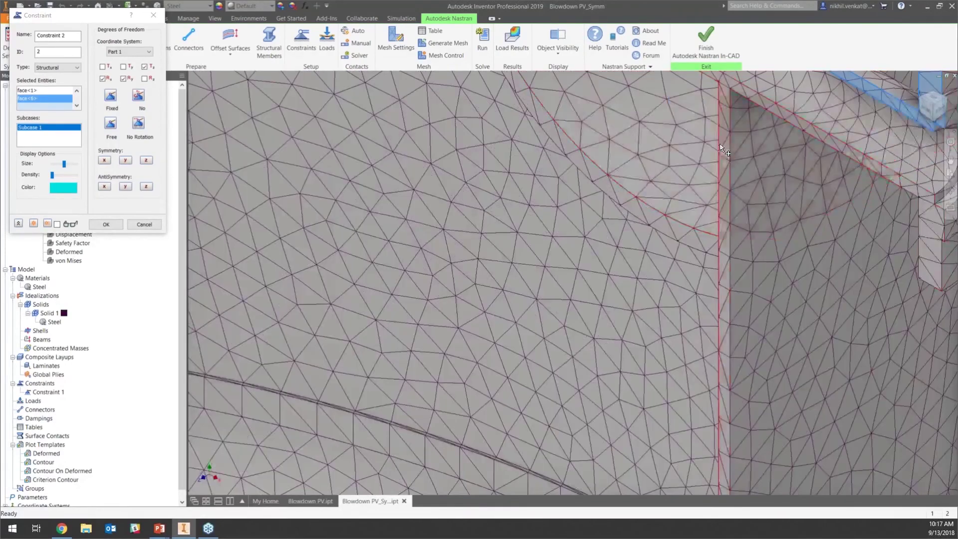
{"action": "left_click", "coordinate": [722, 174]}
{"action": "scroll", "coordinate": [699, 201], "scroll_direction": "down", "scroll_amount": 5}
{"action": "scroll", "coordinate": [601, 422], "scroll_direction": "down", "scroll_amount": 3}
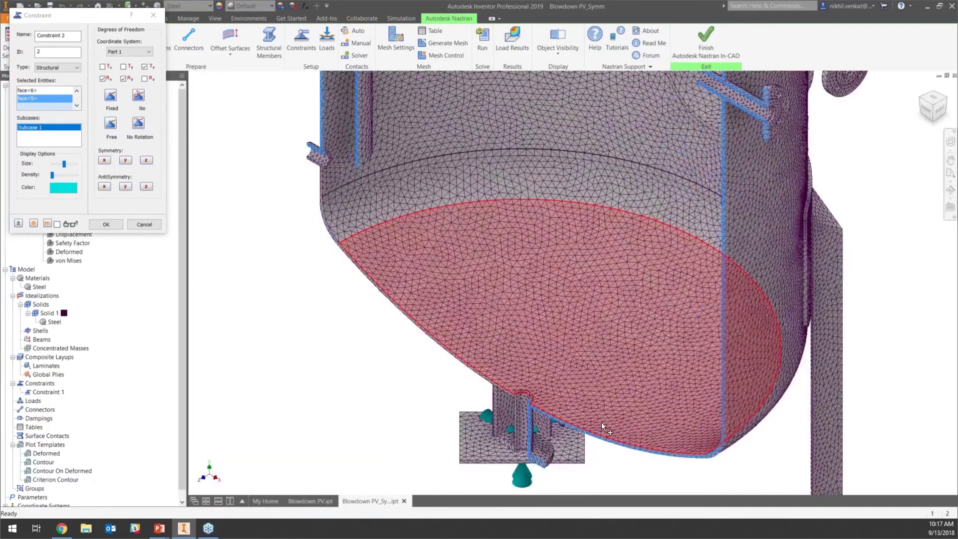
Add the bottom outlet's cut faces to the Z-symmetry constraint, check the cut plane for missed faces, and apply the constraint.
{"action": "scroll", "coordinate": [601, 422], "scroll_direction": "up", "scroll_amount": 8}
{"action": "left_click", "coordinate": [522, 365]}
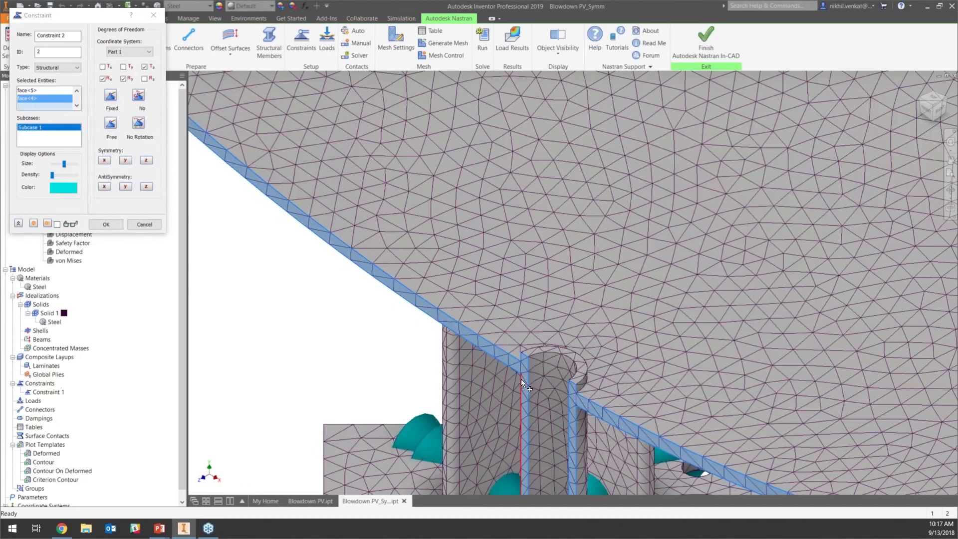
{"action": "scroll", "coordinate": [521, 379], "scroll_direction": "down", "scroll_amount": 5}
{"action": "scroll", "coordinate": [416, 187], "scroll_direction": "up", "scroll_amount": 5}
{"action": "scroll", "coordinate": [416, 187], "scroll_direction": "down", "scroll_amount": 5}
{"action": "scroll", "coordinate": [527, 214], "scroll_direction": "up", "scroll_amount": 2}
{"action": "scroll", "coordinate": [513, 183], "scroll_direction": "up", "scroll_amount": 4}
{"action": "scroll", "coordinate": [514, 181], "scroll_direction": "down", "scroll_amount": 5}
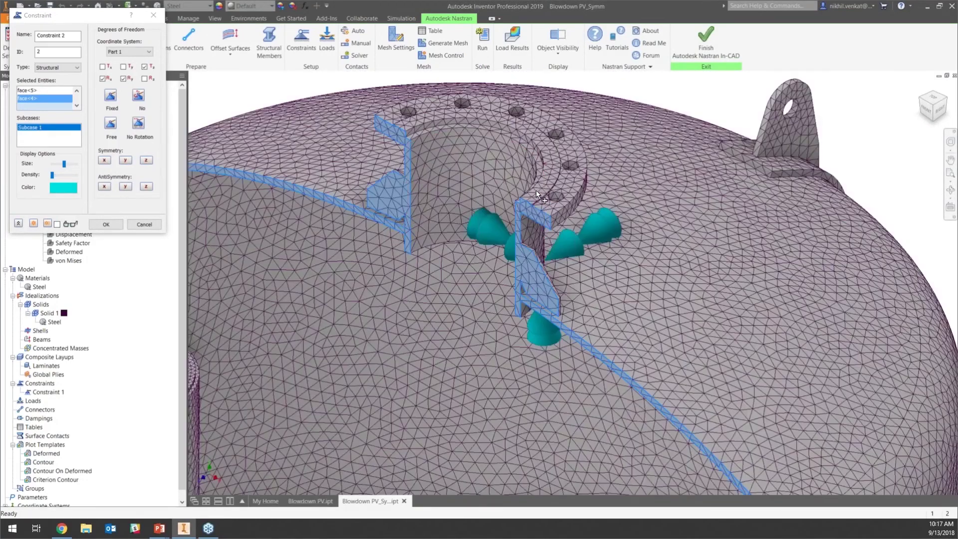
{"action": "scroll", "coordinate": [544, 285], "scroll_direction": "down", "scroll_amount": 4}
{"action": "key", "text": "Return"}
{"action": "scroll", "coordinate": [520, 282], "scroll_direction": "down", "scroll_amount": 3}
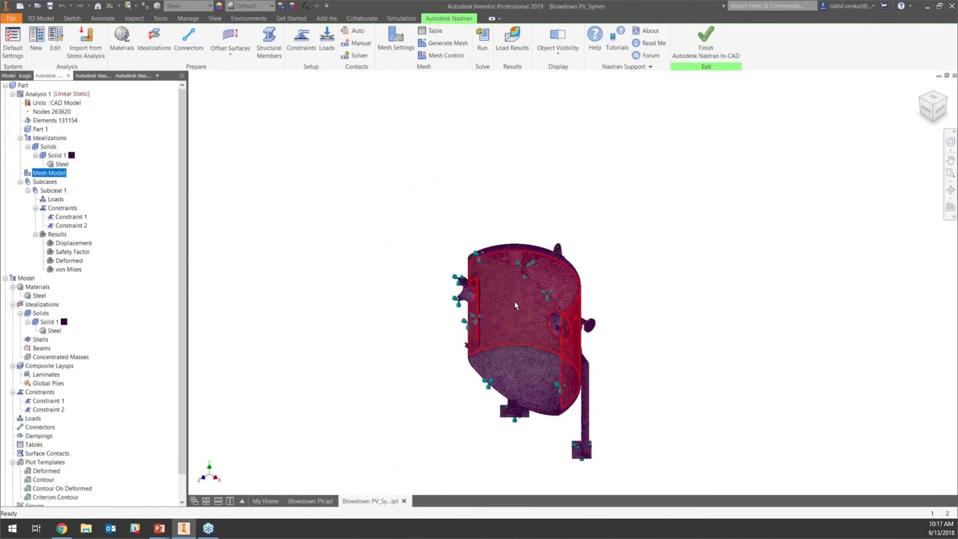
Create a load of type Pressure, normal to the surface, with a magnitude of 5 MPa.
{"action": "scroll", "coordinate": [564, 297], "scroll_direction": "up", "scroll_amount": 3}
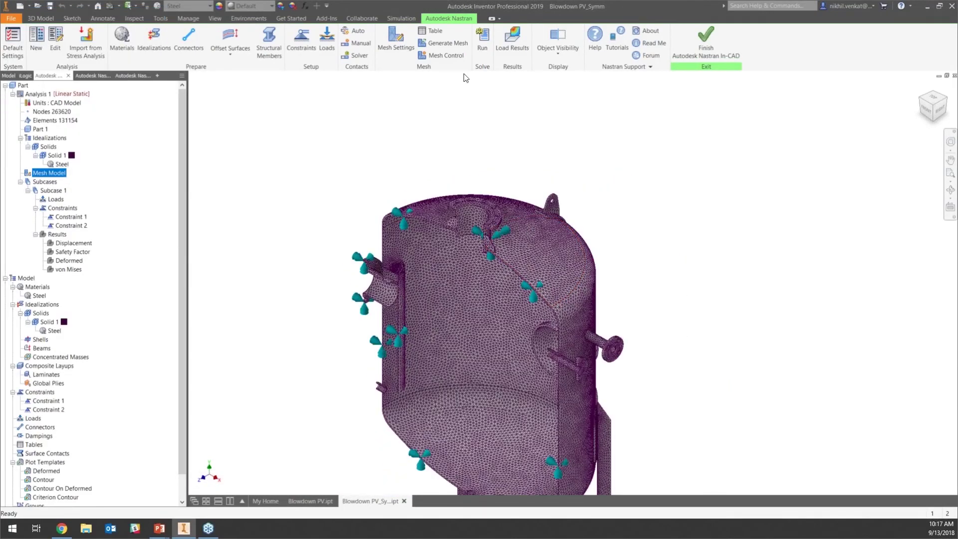
{"action": "left_click", "coordinate": [328, 47]}
{"action": "left_click", "coordinate": [63, 63]}
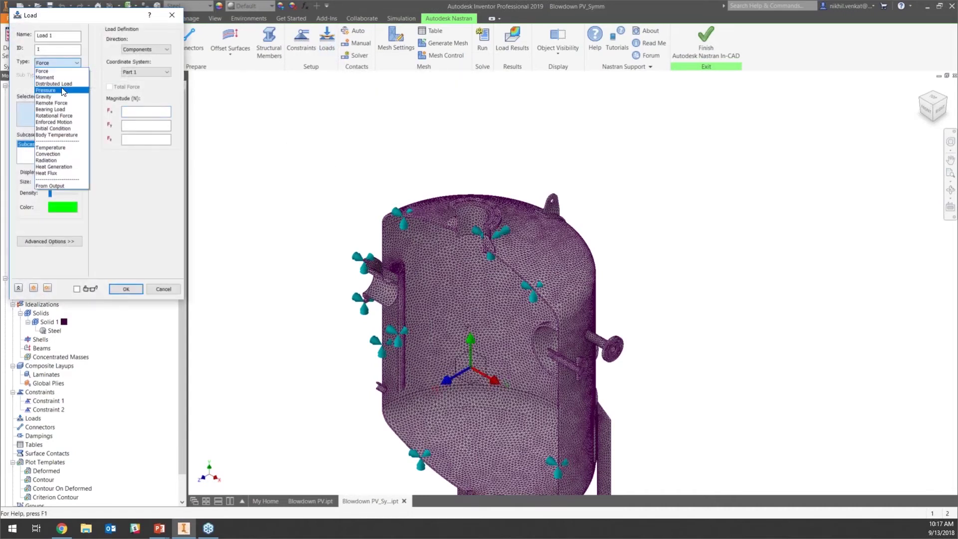
{"action": "left_click", "coordinate": [61, 90]}
{"action": "left_click", "coordinate": [132, 113]}
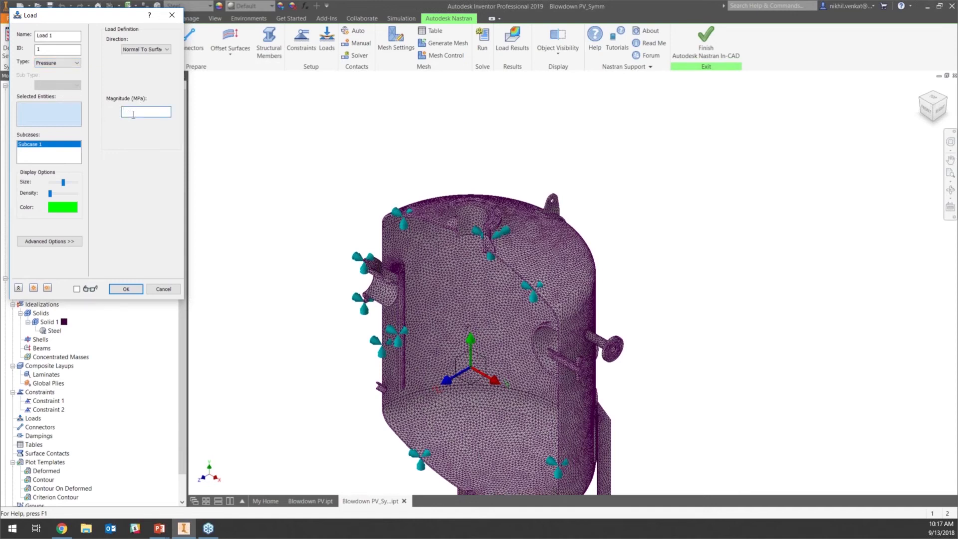
{"action": "left_click", "coordinate": [70, 121]}
Apply the pressure load to the outer faces of the vessel's top head, cylindrical shell and bottom head.
{"action": "left_click", "coordinate": [542, 250]}
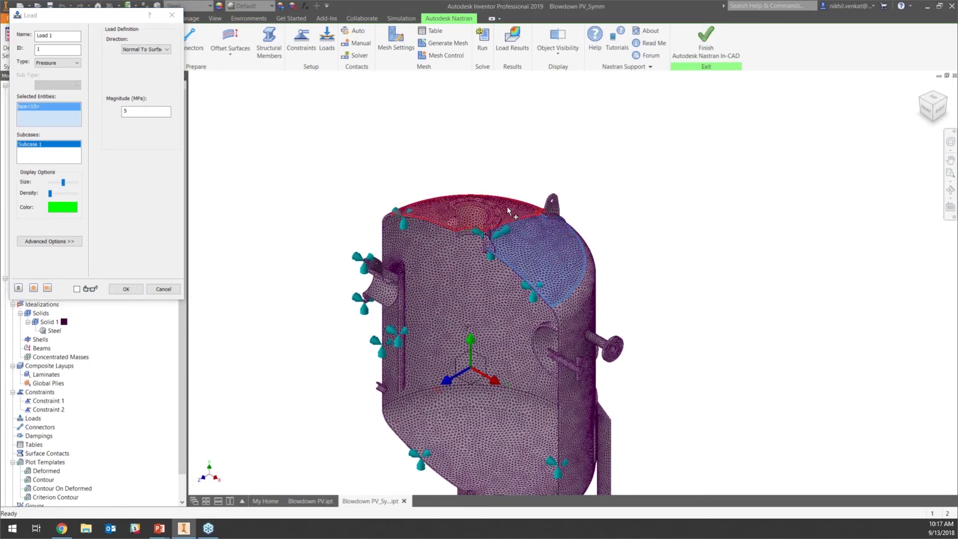
{"action": "left_click", "coordinate": [507, 207]}
{"action": "middle_click_drag", "start_coordinate": [553, 256], "coordinate": [501, 225], "text": "shift"}
{"action": "left_click", "coordinate": [501, 223]}
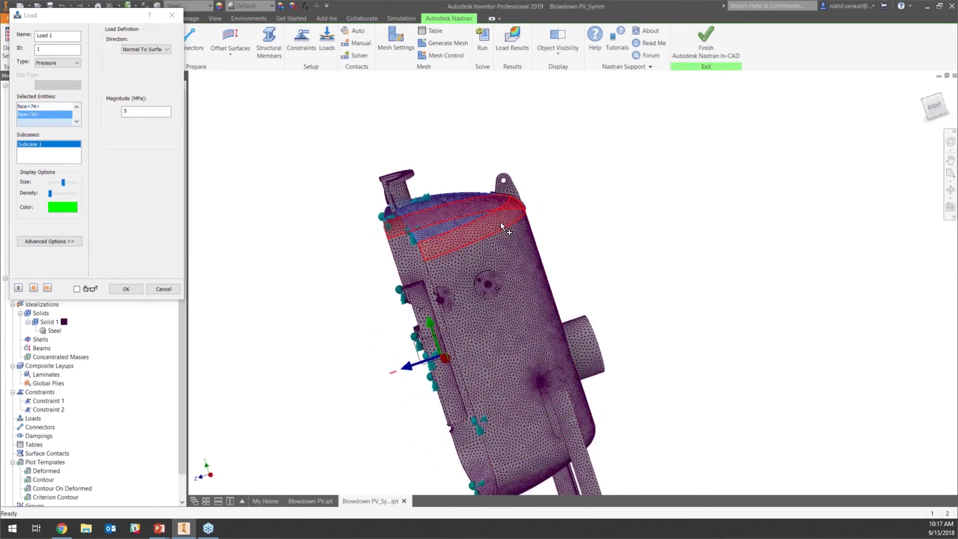
{"action": "left_click", "coordinate": [536, 318]}
{"action": "middle_click_drag", "start_coordinate": [536, 318], "coordinate": [498, 224], "text": "shift"}
{"action": "left_click", "coordinate": [474, 330]}
{"action": "left_click", "coordinate": [475, 362]}
{"action": "left_click", "coordinate": [531, 464]}
{"action": "middle_click_drag", "start_coordinate": [566, 372], "coordinate": [594, 425], "text": "shift"}
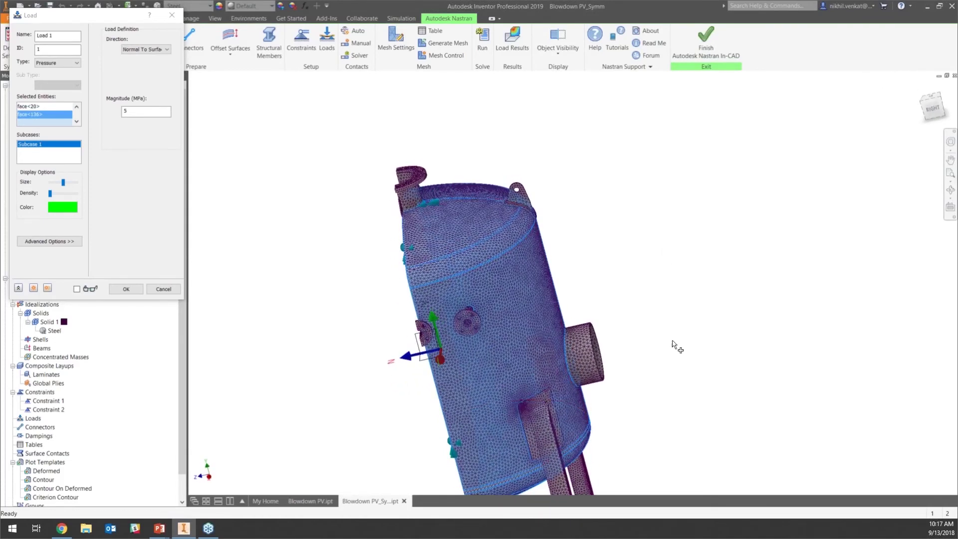
{"action": "left_click", "coordinate": [922, 90]}
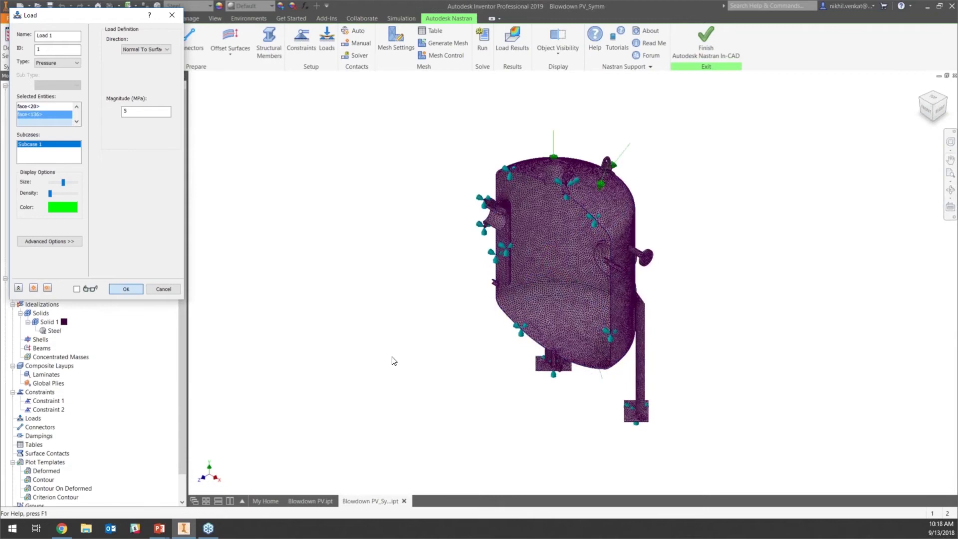
{"action": "key", "text": "Return"}
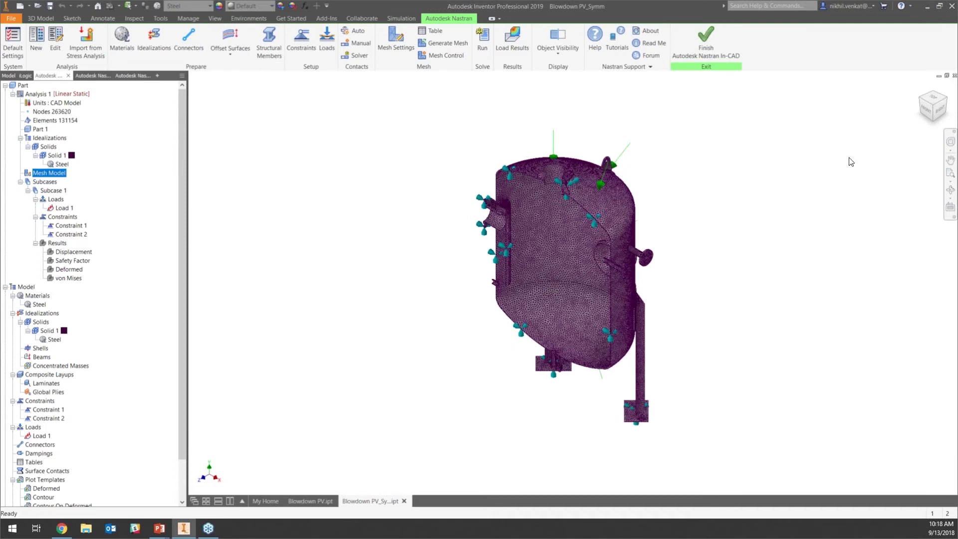
Run the linear static analysis and dismiss the completion notice to load the results.
{"action": "left_click", "coordinate": [485, 50]}
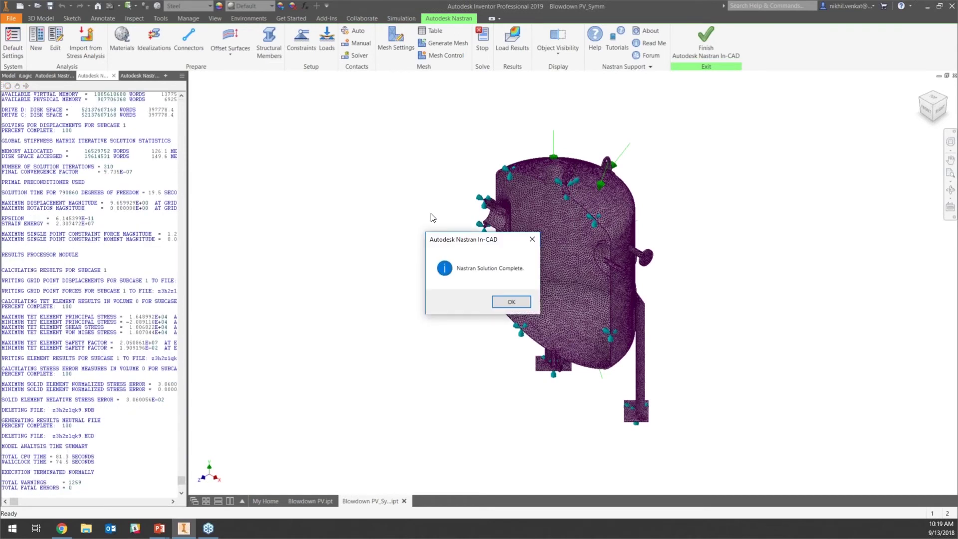
{"action": "left_click_drag", "start_coordinate": [475, 240], "coordinate": [399, 223]}
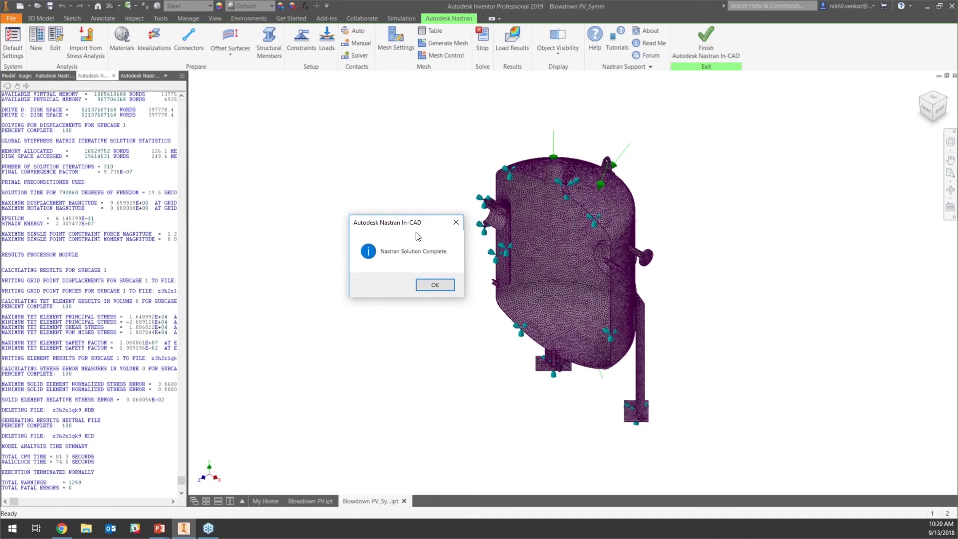
{"action": "left_click_drag", "start_coordinate": [417, 228], "coordinate": [404, 224]}
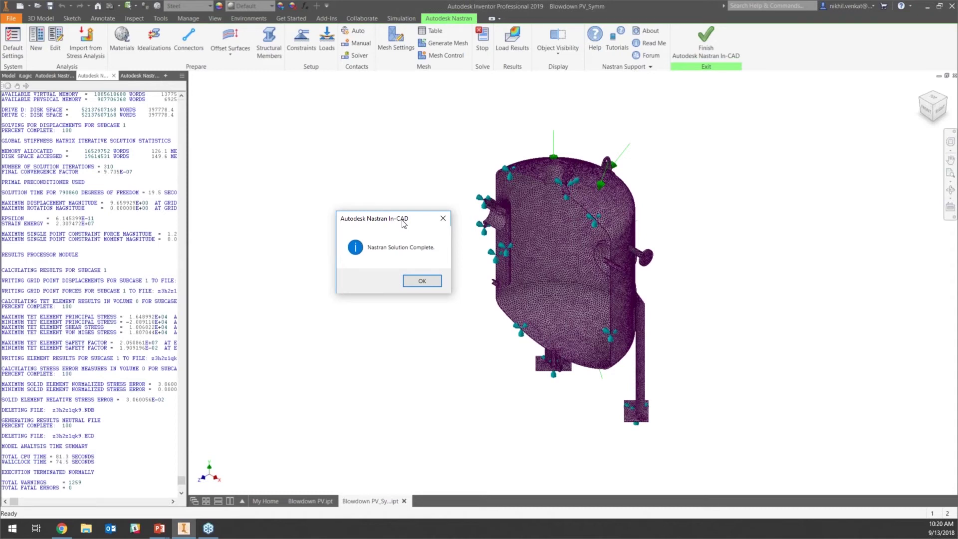
{"action": "left_click_drag", "start_coordinate": [404, 225], "coordinate": [391, 184]}
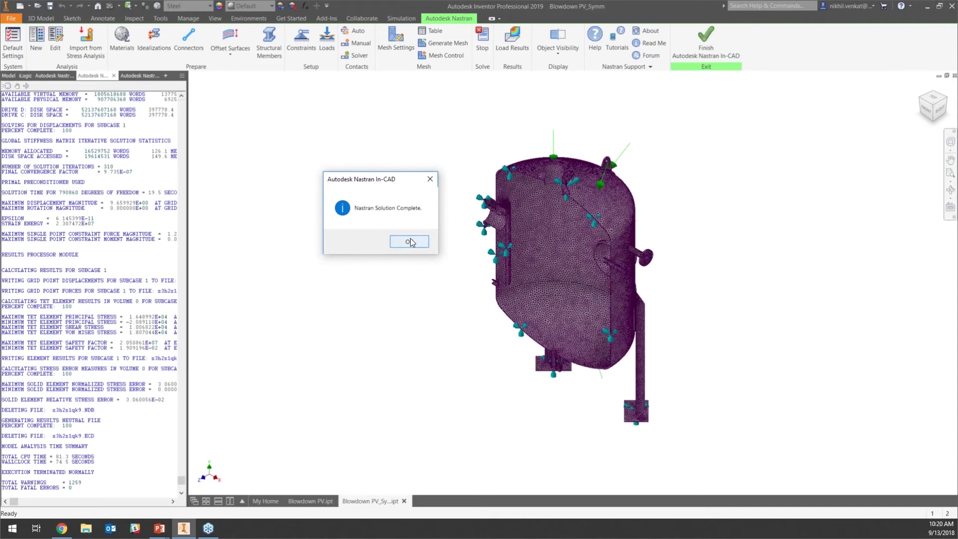
{"action": "left_click", "coordinate": [409, 242]}
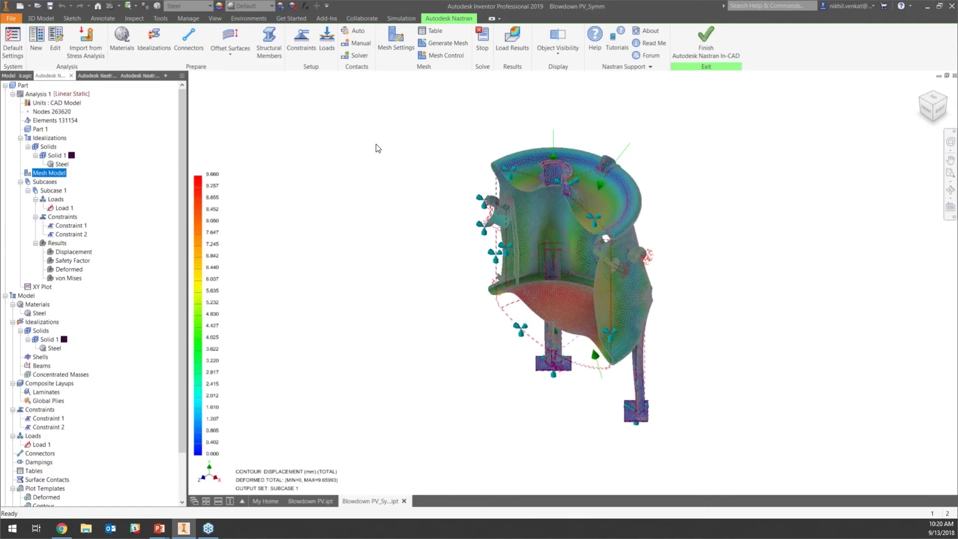
Examine the deformed displacement contour of the vessel from several angles and up close, ending in the home view.
{"action": "key", "text": "F4"}
{"action": "middle_click_drag", "start_coordinate": [543, 203], "coordinate": [596, 182], "text": "shift"}
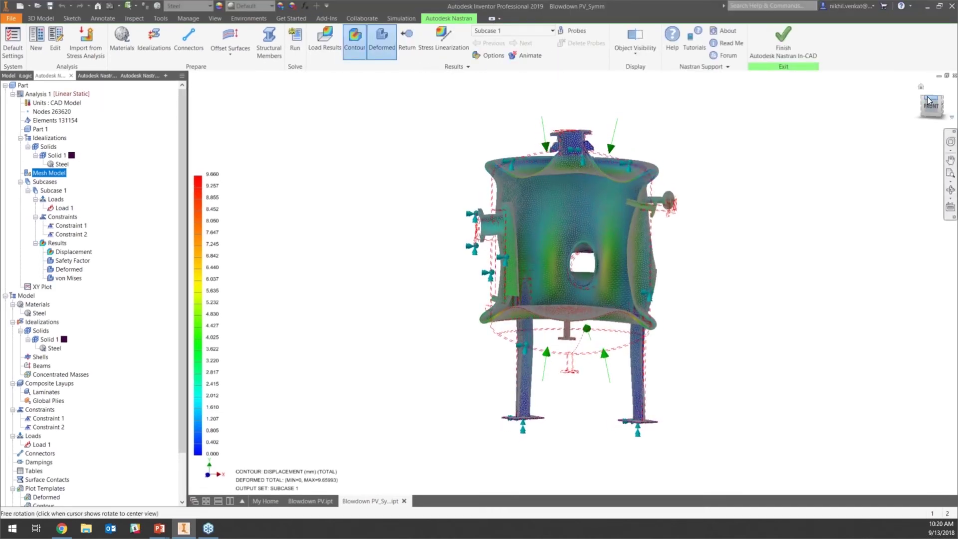
{"action": "left_click", "coordinate": [922, 87]}
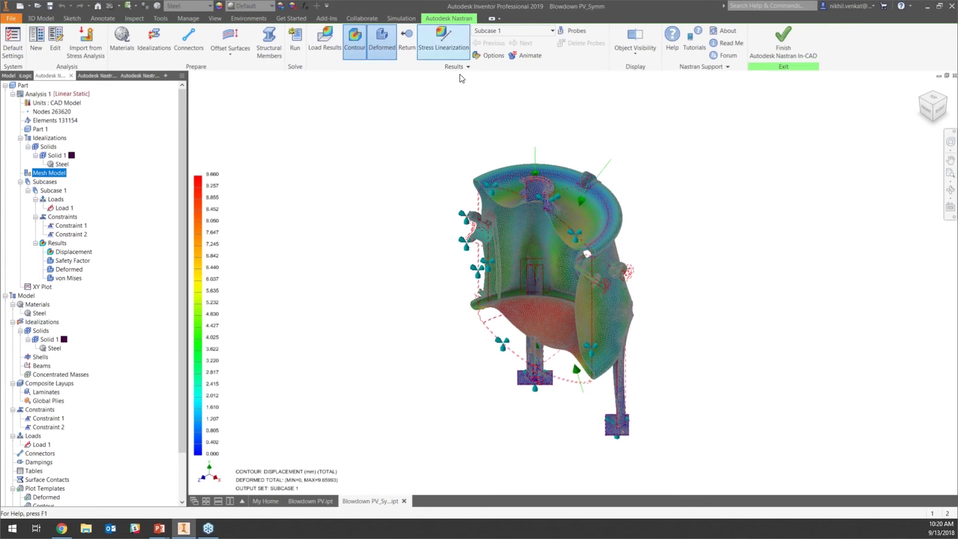
{"action": "scroll", "coordinate": [574, 224], "scroll_direction": "up", "scroll_amount": 5}
{"action": "scroll", "coordinate": [574, 228], "scroll_direction": "down", "scroll_amount": 5}
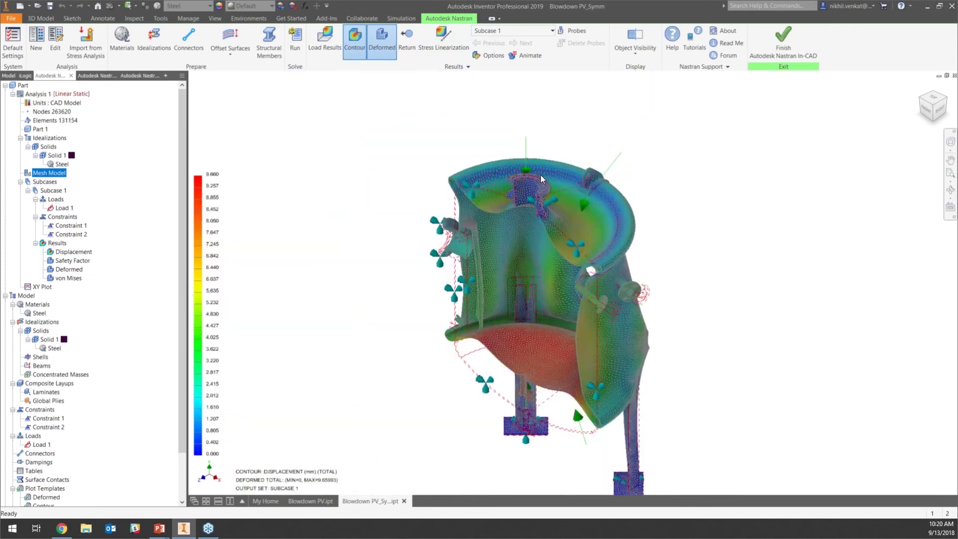
{"action": "scroll", "coordinate": [544, 190], "scroll_direction": "up", "scroll_amount": 4}
{"action": "scroll", "coordinate": [548, 200], "scroll_direction": "up", "scroll_amount": 4}
{"action": "scroll", "coordinate": [550, 226], "scroll_direction": "down", "scroll_amount": 4}
{"action": "scroll", "coordinate": [551, 237], "scroll_direction": "down", "scroll_amount": 3}
{"action": "middle_click_drag", "start_coordinate": [547, 243], "coordinate": [472, 269], "text": "shift"}
{"action": "scroll", "coordinate": [471, 268], "scroll_direction": "up", "scroll_amount": 3}
{"action": "scroll", "coordinate": [466, 271], "scroll_direction": "down", "scroll_amount": 3}
{"action": "scroll", "coordinate": [465, 271], "scroll_direction": "up", "scroll_amount": 5}
{"action": "scroll", "coordinate": [509, 312], "scroll_direction": "down", "scroll_amount": 4}
{"action": "middle_click_drag", "start_coordinate": [510, 312], "coordinate": [585, 277], "text": "shift"}
{"action": "left_click", "coordinate": [921, 87]}
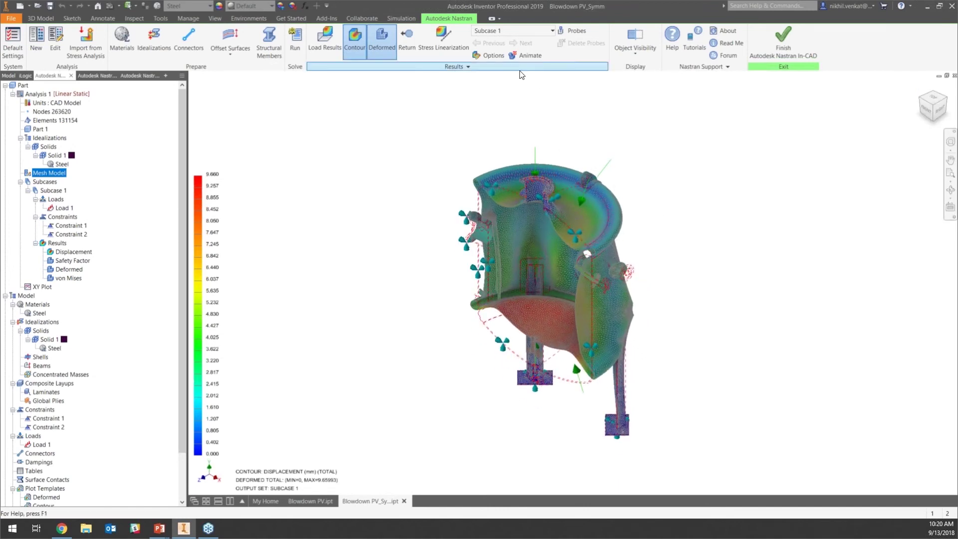
Hide the load and constraint symbols in the displacement plot's visibility options, keeping the element edges shown.
{"action": "left_click", "coordinate": [488, 55]}
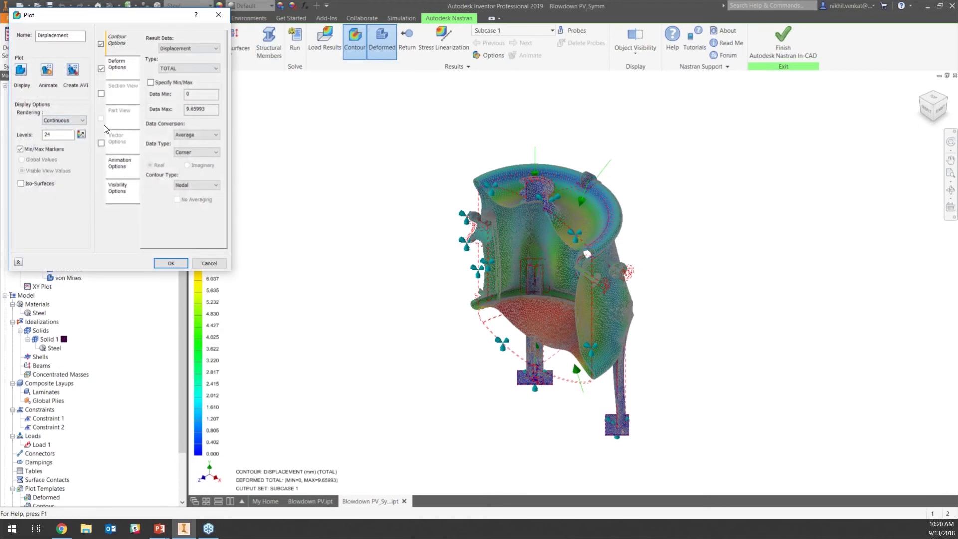
{"action": "left_click", "coordinate": [121, 187]}
{"action": "left_click", "coordinate": [212, 39]}
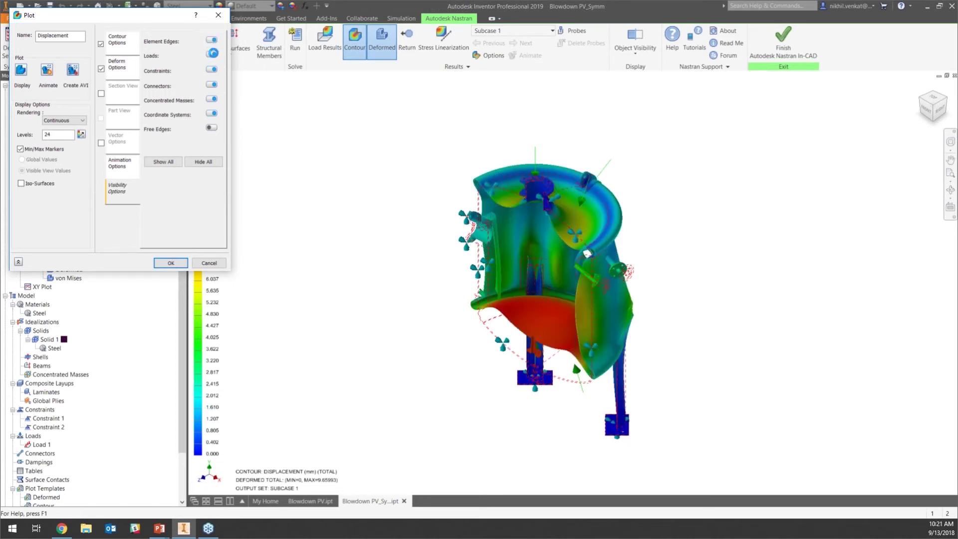
{"action": "left_click", "coordinate": [212, 54]}
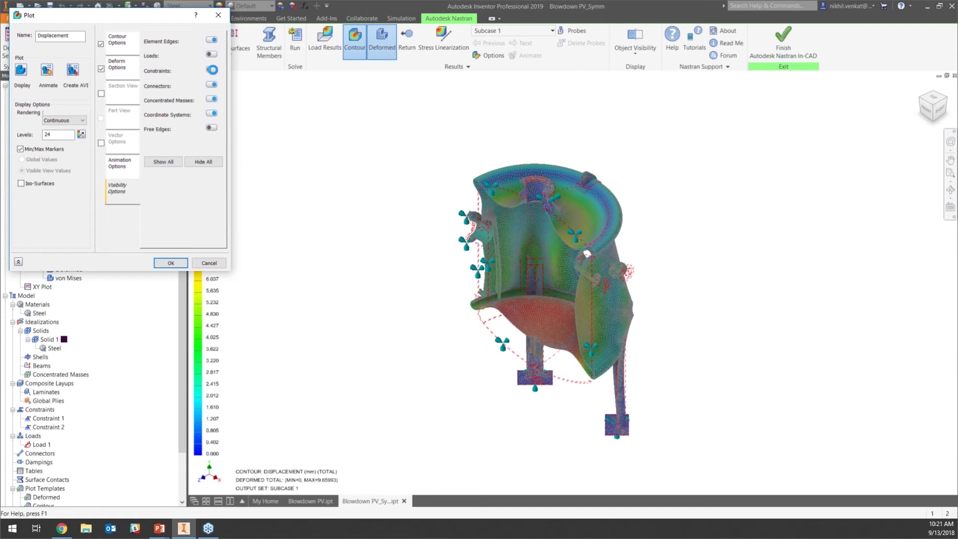
{"action": "left_click", "coordinate": [168, 263]}
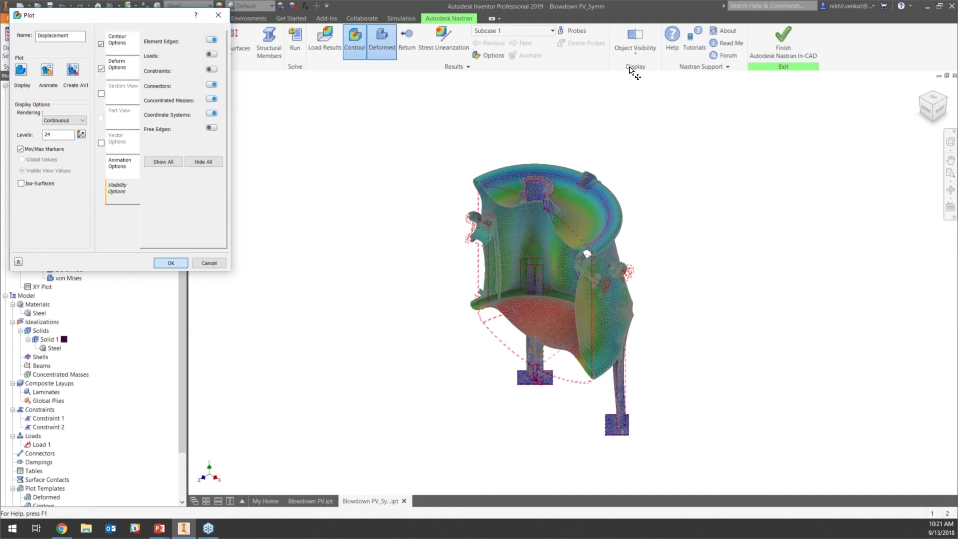
{"action": "left_click", "coordinate": [587, 164]}
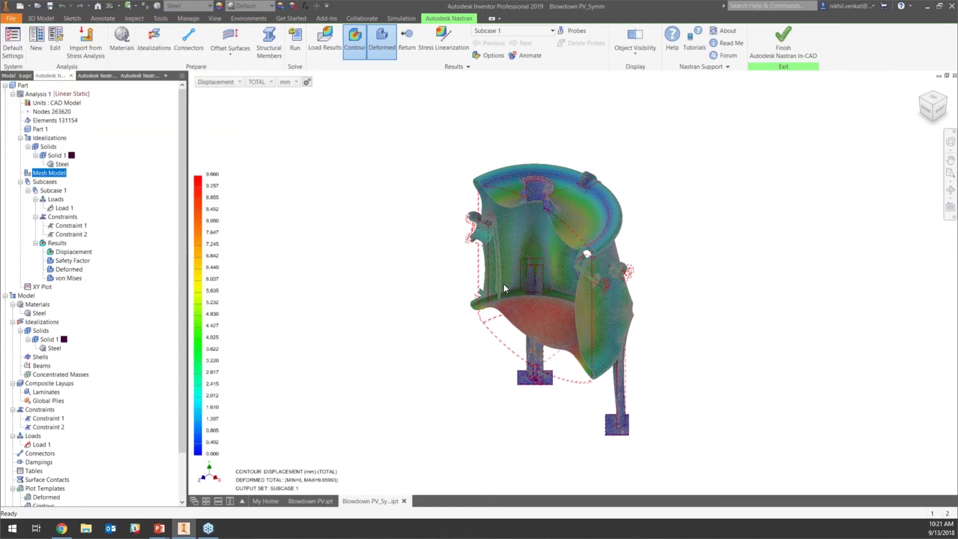
Switch the contour to Stress with the Solid Von Mises Stress type and look at the vessel from the front.
{"action": "middle_click_drag", "start_coordinate": [504, 283], "coordinate": [522, 284], "text": "shift"}
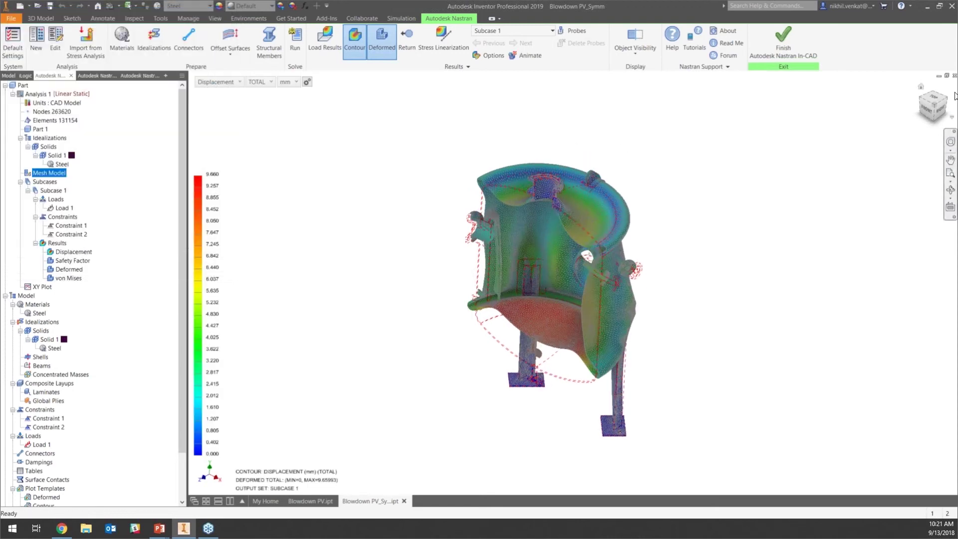
{"action": "left_click", "coordinate": [216, 81]}
{"action": "left_click", "coordinate": [220, 99]}
{"action": "left_click", "coordinate": [220, 84]}
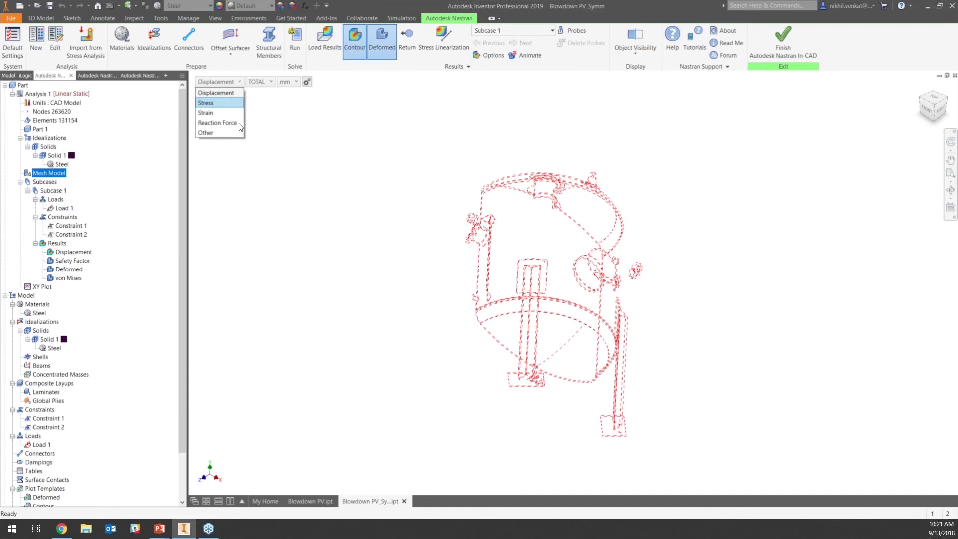
{"action": "left_click", "coordinate": [241, 83]}
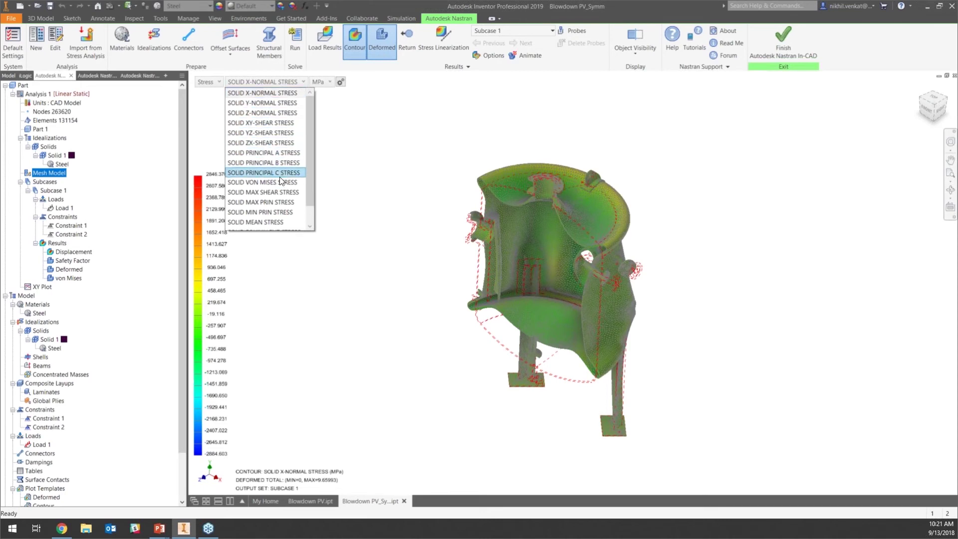
{"action": "scroll", "coordinate": [280, 177], "scroll_direction": "down", "scroll_amount": 1}
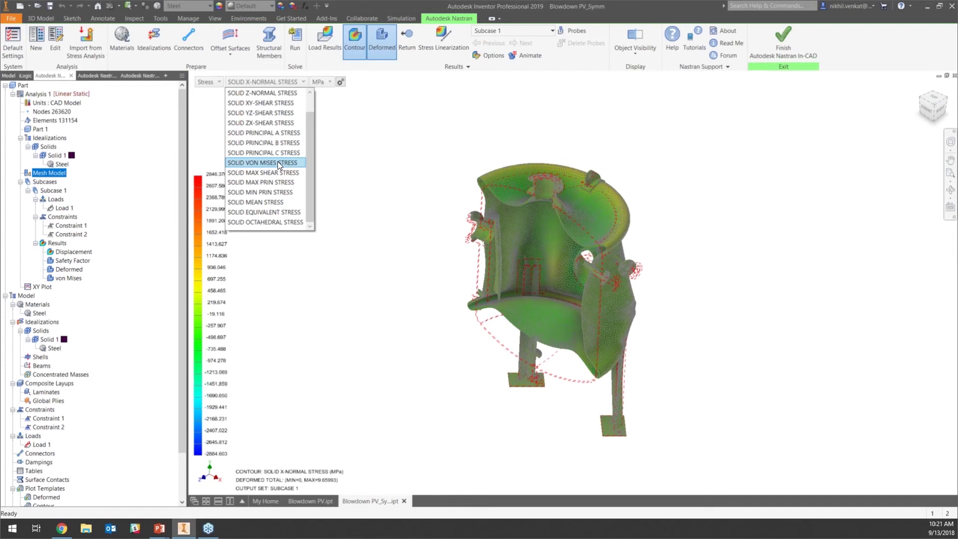
{"action": "left_click", "coordinate": [389, 155]}
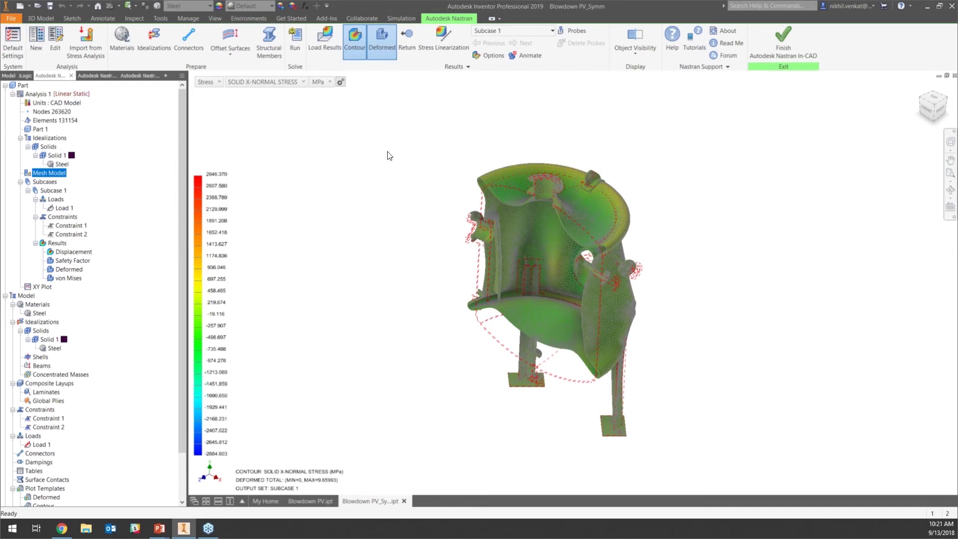
{"action": "left_click", "coordinate": [928, 110]}
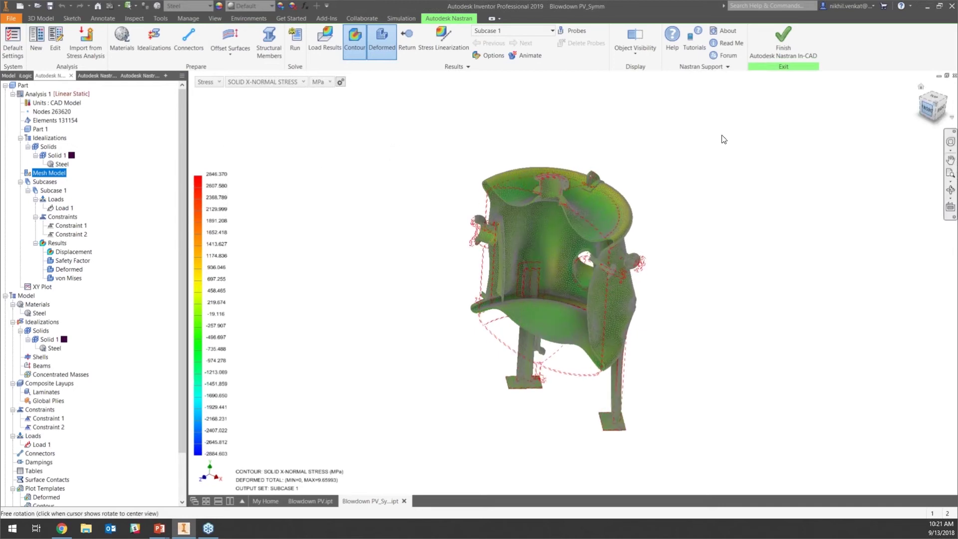
{"action": "left_click", "coordinate": [246, 84]}
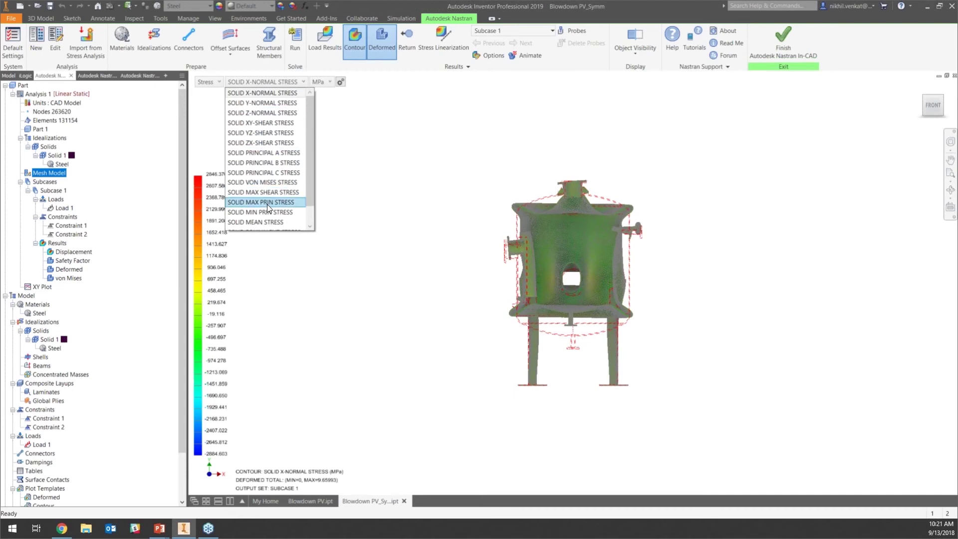
{"action": "scroll", "coordinate": [268, 204], "scroll_direction": "down", "scroll_amount": 1}
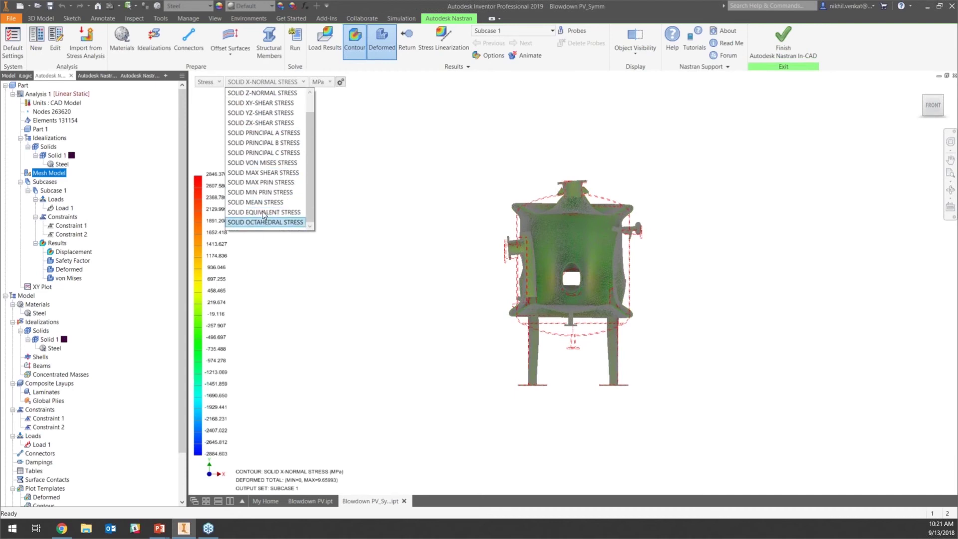
{"action": "left_click", "coordinate": [630, 229]}
Turn off the deformed shape and start the Stress Linearization tool on the von Mises contour.
{"action": "scroll", "coordinate": [531, 243], "scroll_direction": "down", "scroll_amount": 5}
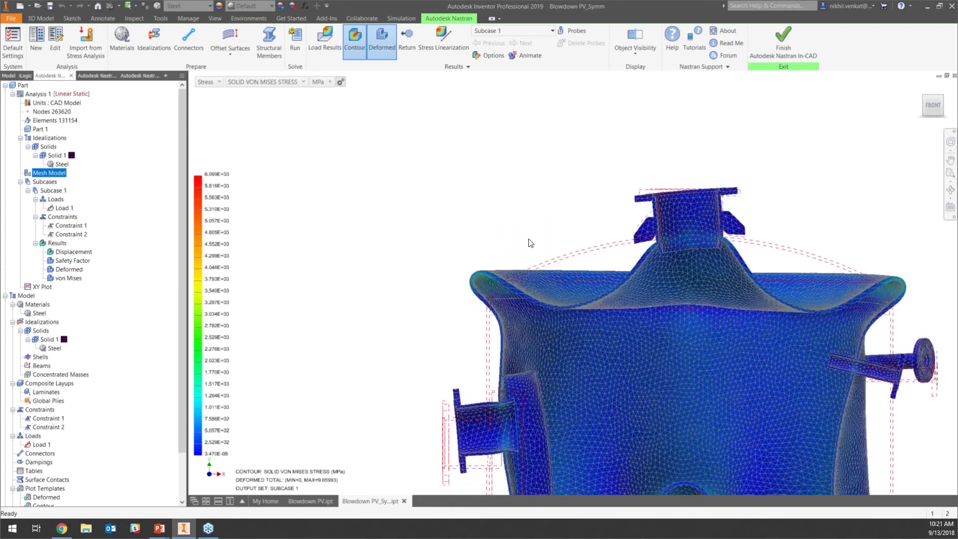
{"action": "scroll", "coordinate": [492, 268], "scroll_direction": "down", "scroll_amount": 3}
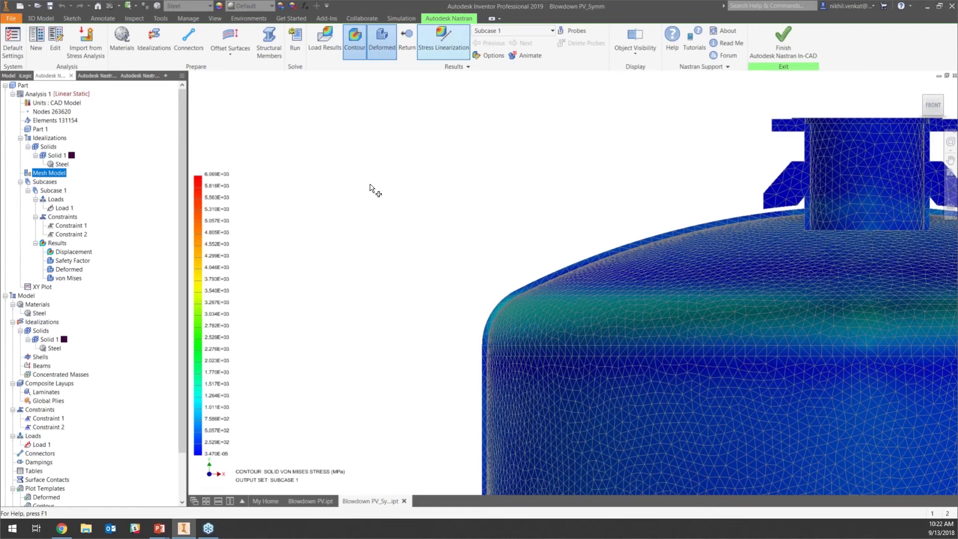
{"action": "scroll", "coordinate": [480, 257], "scroll_direction": "down", "scroll_amount": 3}
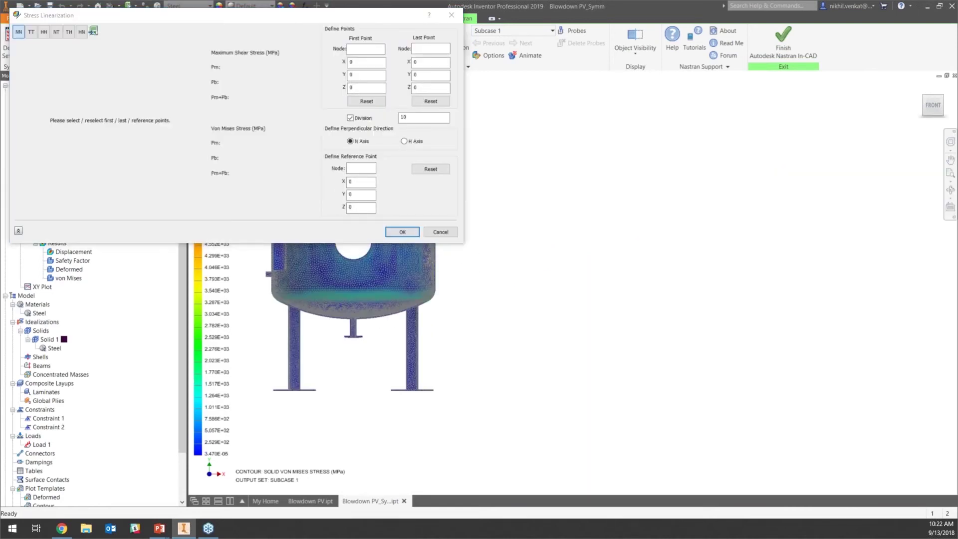
Define the first linearization point at node 40117 on the inner wall of the top head's knuckle.
{"action": "middle_click_drag", "start_coordinate": [429, 258], "coordinate": [667, 330]}
{"action": "scroll", "coordinate": [585, 266], "scroll_direction": "down", "scroll_amount": 3}
{"action": "middle_click_drag", "start_coordinate": [585, 265], "coordinate": [678, 228]}
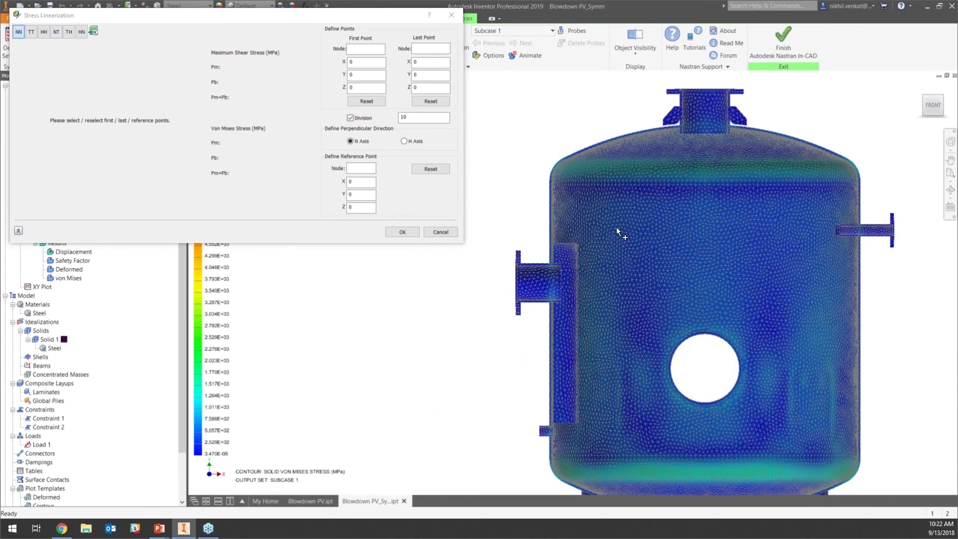
{"action": "scroll", "coordinate": [593, 186], "scroll_direction": "up", "scroll_amount": 3}
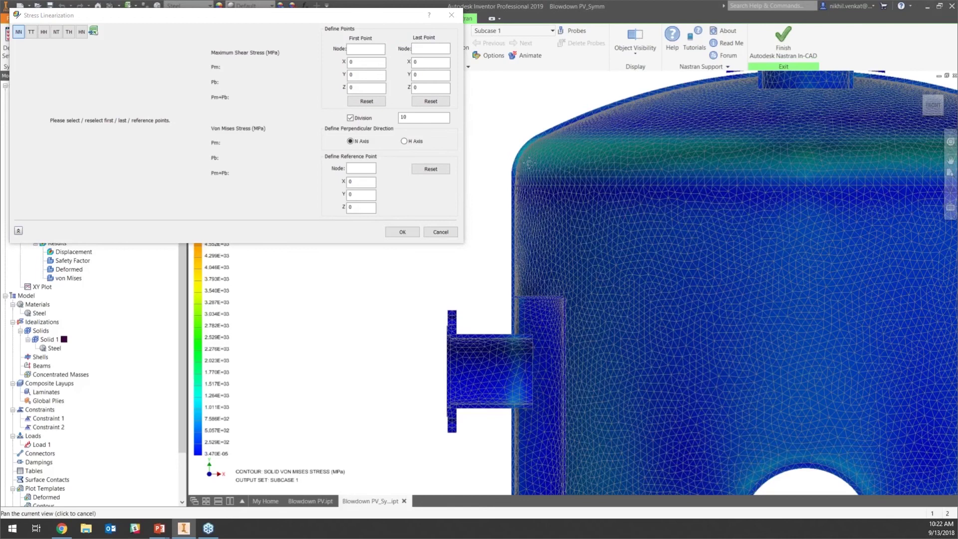
{"action": "scroll", "coordinate": [530, 214], "scroll_direction": "up", "scroll_amount": 3}
{"action": "scroll", "coordinate": [529, 213], "scroll_direction": "up", "scroll_amount": 4}
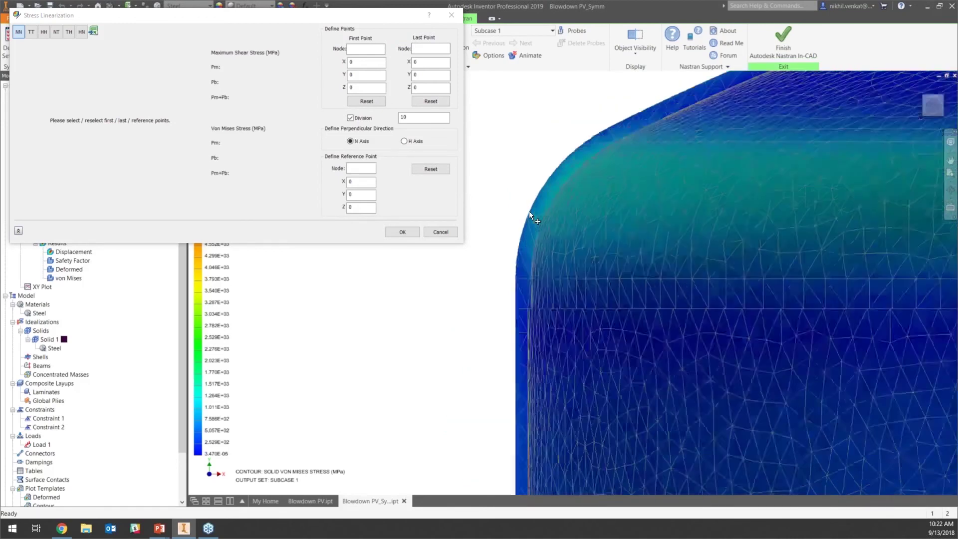
{"action": "left_click", "coordinate": [375, 50]}
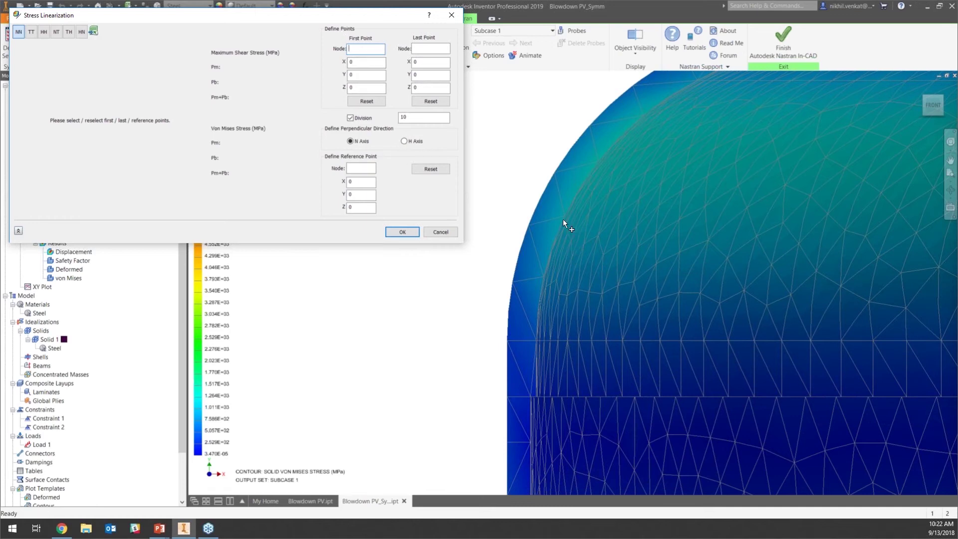
{"action": "left_click", "coordinate": [365, 62]}
{"action": "left_click", "coordinate": [367, 51]}
{"action": "left_click", "coordinate": [544, 277]}
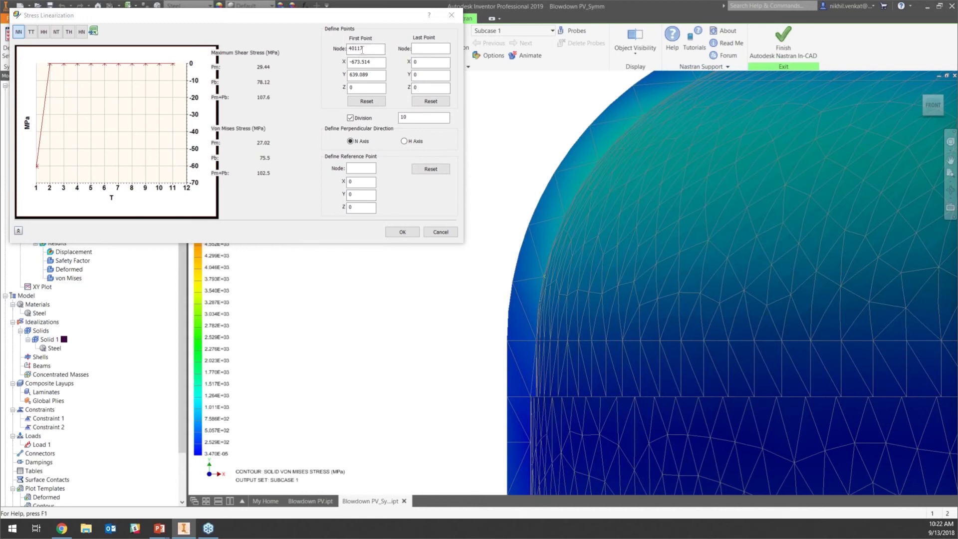
Define the last point at node 40123 on the knuckle's outer wall and the reference point at node 42210 below it.
{"action": "left_click", "coordinate": [425, 47]}
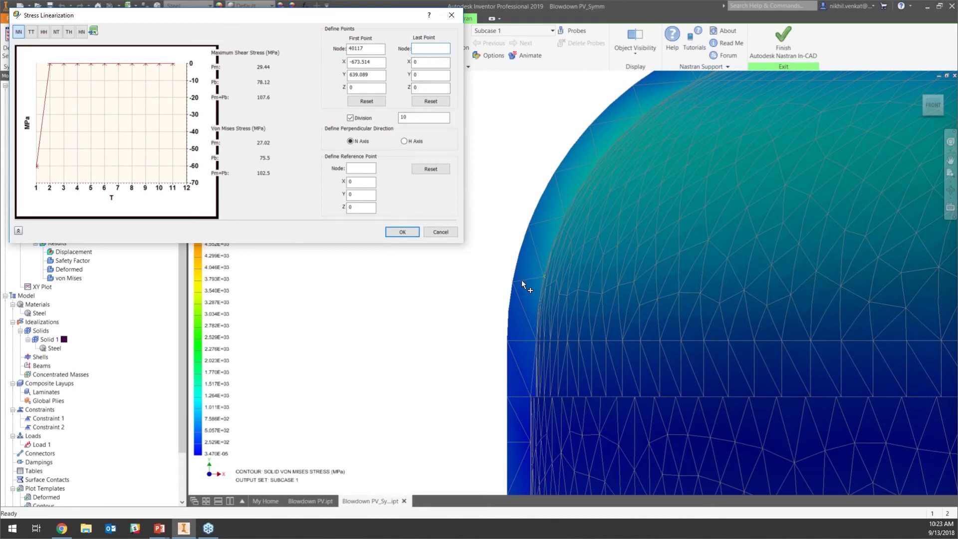
{"action": "left_click", "coordinate": [518, 261]}
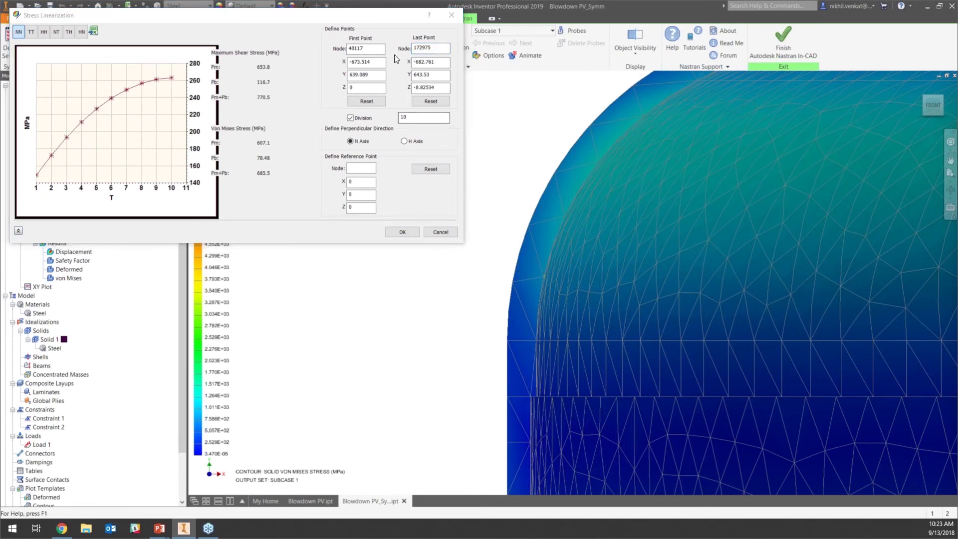
{"action": "left_click", "coordinate": [360, 168]}
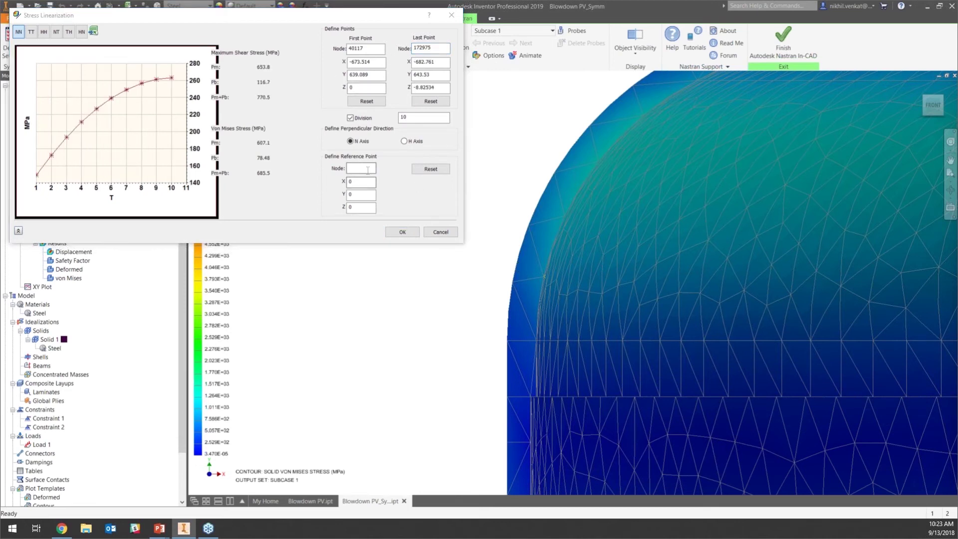
{"action": "left_click", "coordinate": [436, 48]}
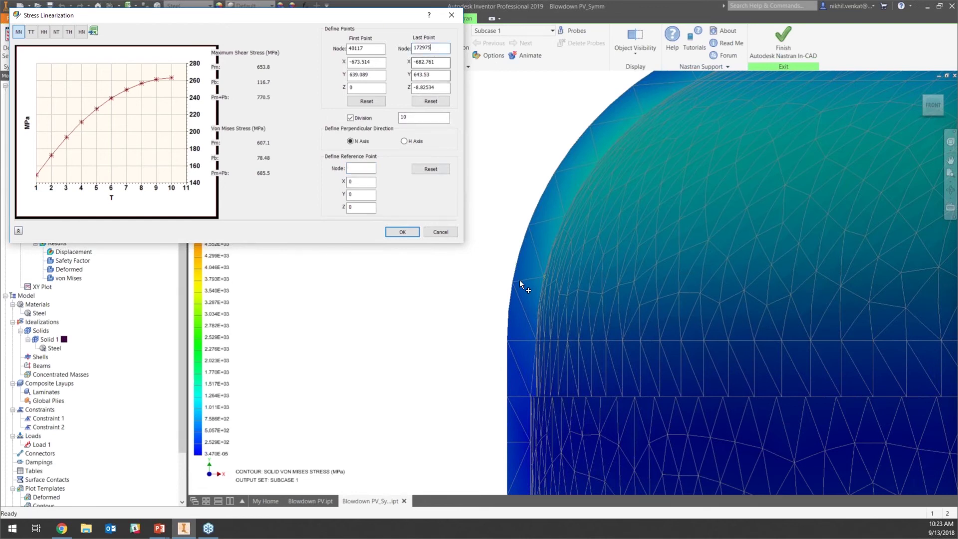
{"action": "left_click", "coordinate": [529, 223]}
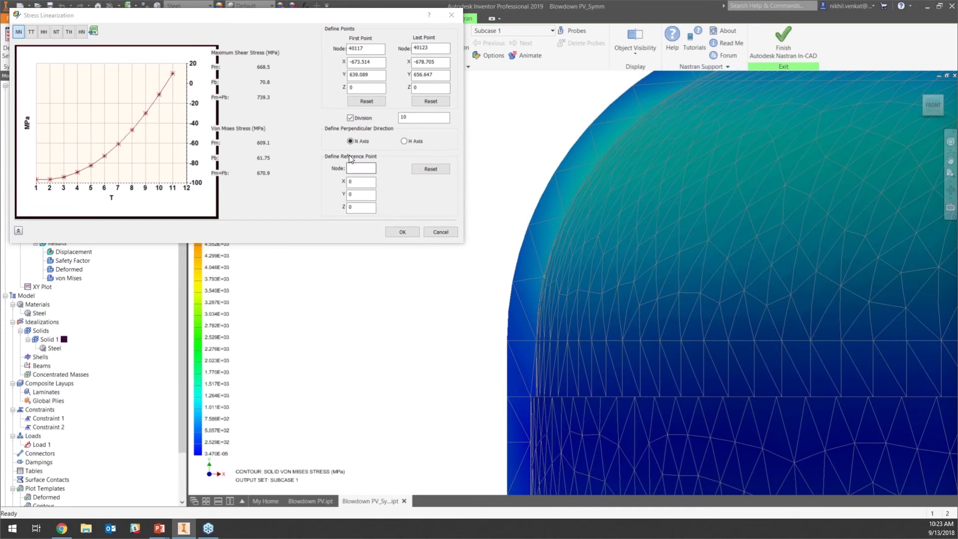
{"action": "left_click", "coordinate": [357, 167]}
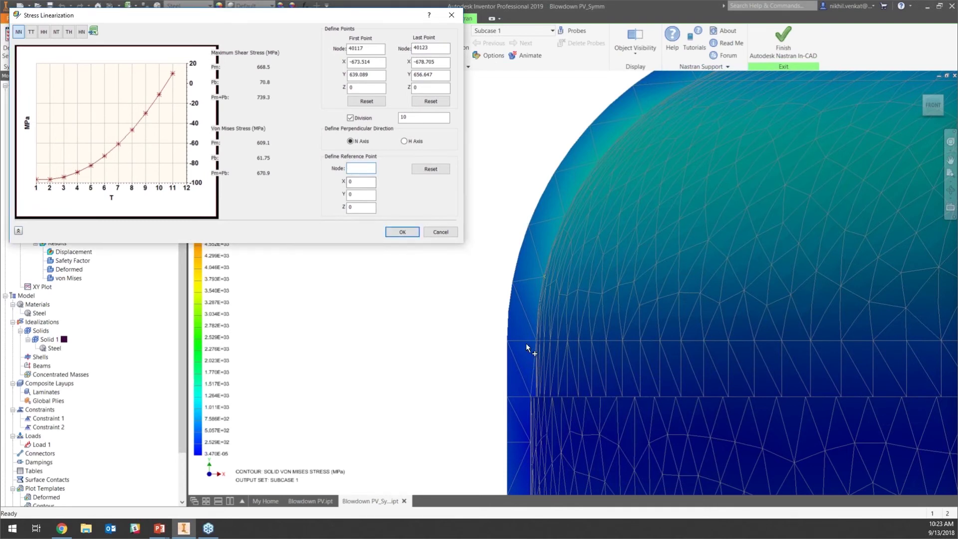
{"action": "left_click", "coordinate": [507, 340]}
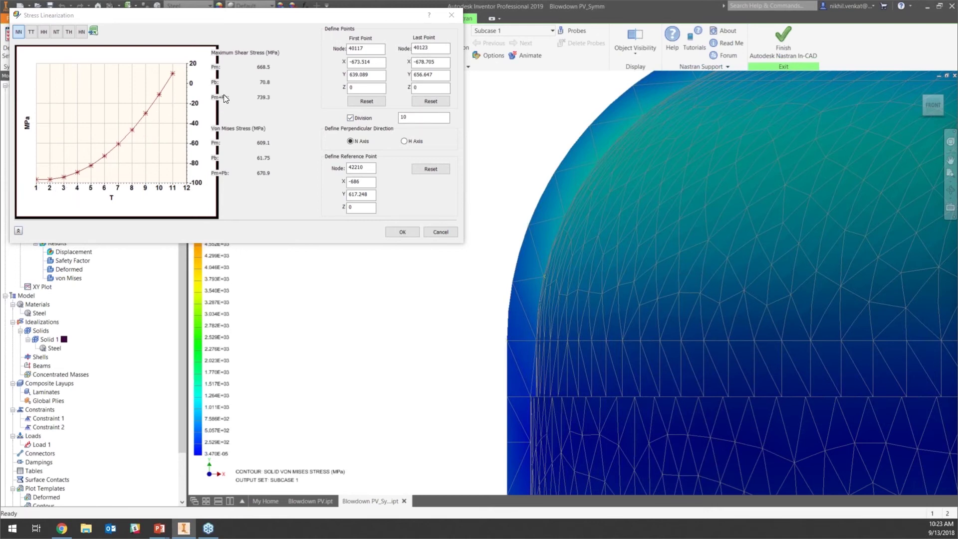
Try 100 divisions for the linearization plot and return to 10.
{"action": "left_click", "coordinate": [411, 118]}
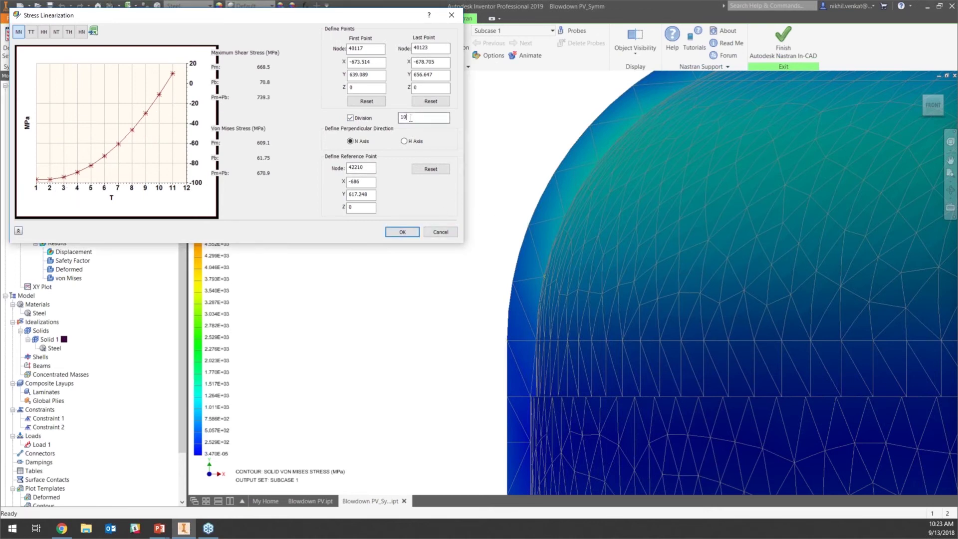
{"action": "type", "text": "0"}
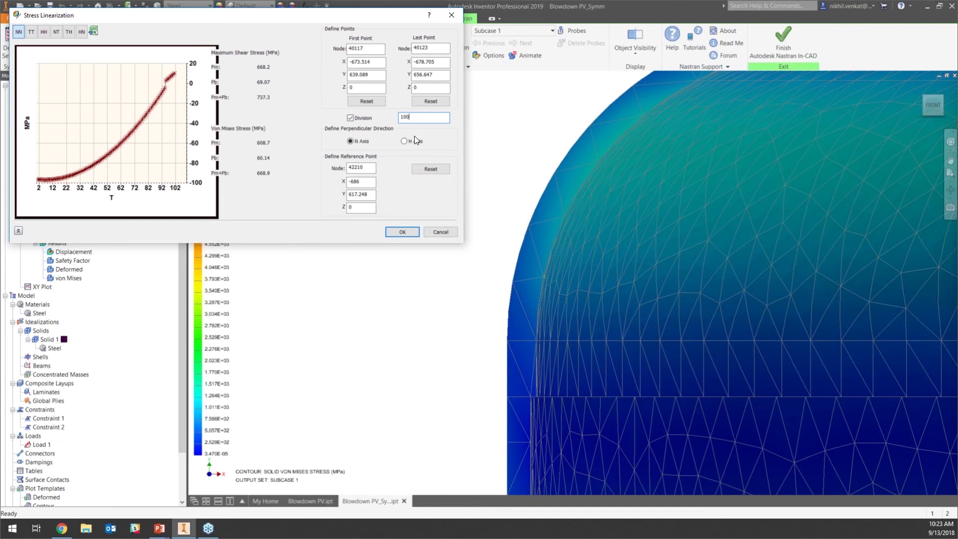
{"action": "key", "text": "BackSpace"}
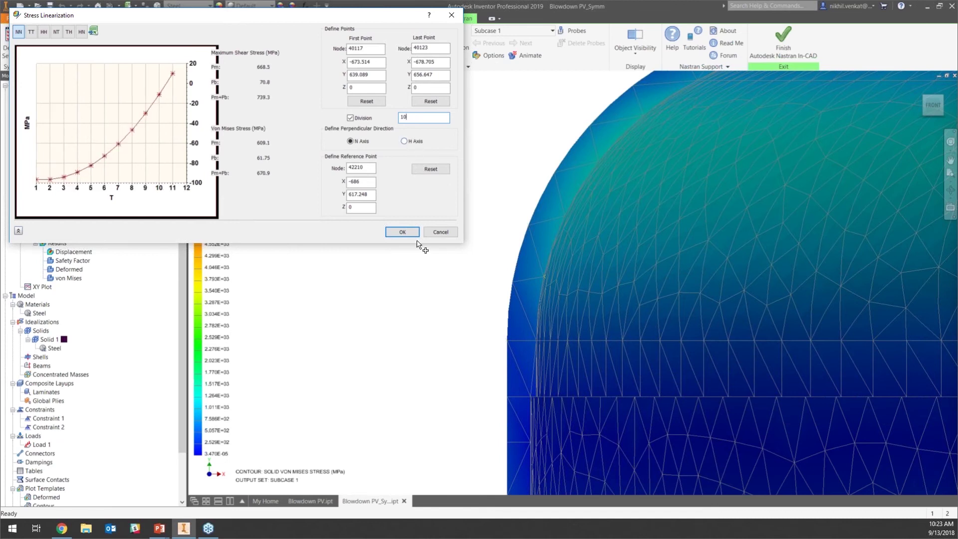
Review the TT, HH, NT, TH and HN stress component plots and return to the NN plot.
{"action": "left_click", "coordinate": [32, 35]}
{"action": "left_click", "coordinate": [44, 32]}
{"action": "left_click", "coordinate": [60, 32]}
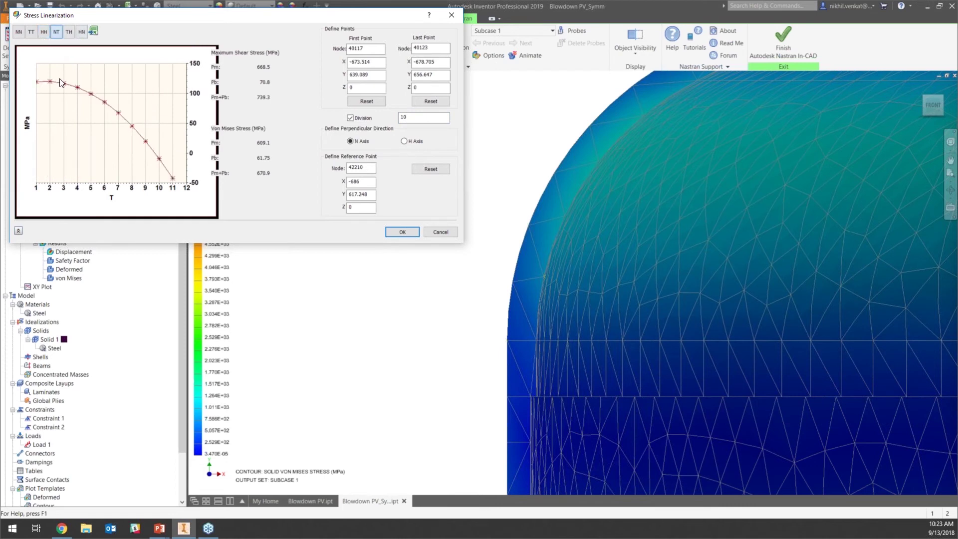
{"action": "left_click", "coordinate": [69, 32]}
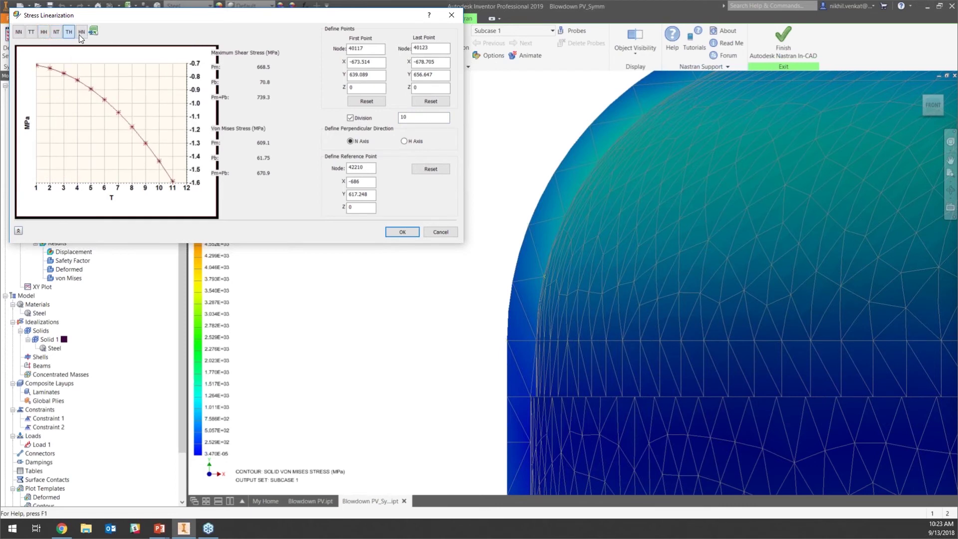
{"action": "left_click", "coordinate": [80, 33]}
{"action": "left_click", "coordinate": [13, 33]}
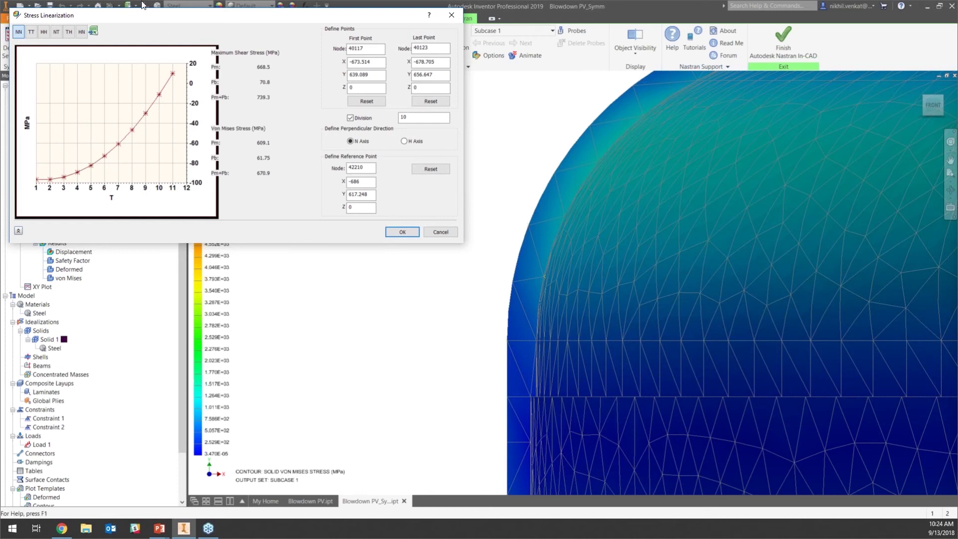
Export the stress linearization results to the Desktop as a CSV file named PV data.
{"action": "left_click", "coordinate": [94, 31]}
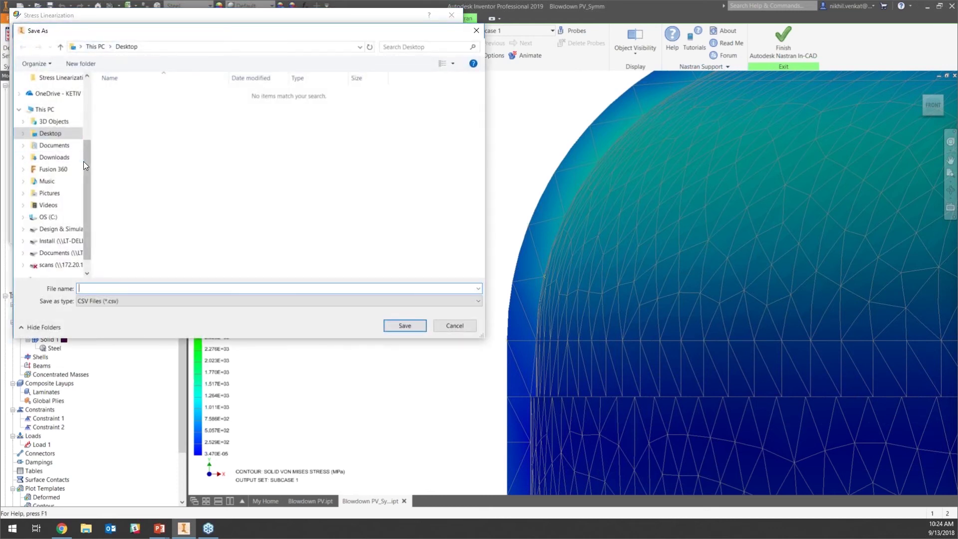
{"action": "type", "text": "STress Li"}
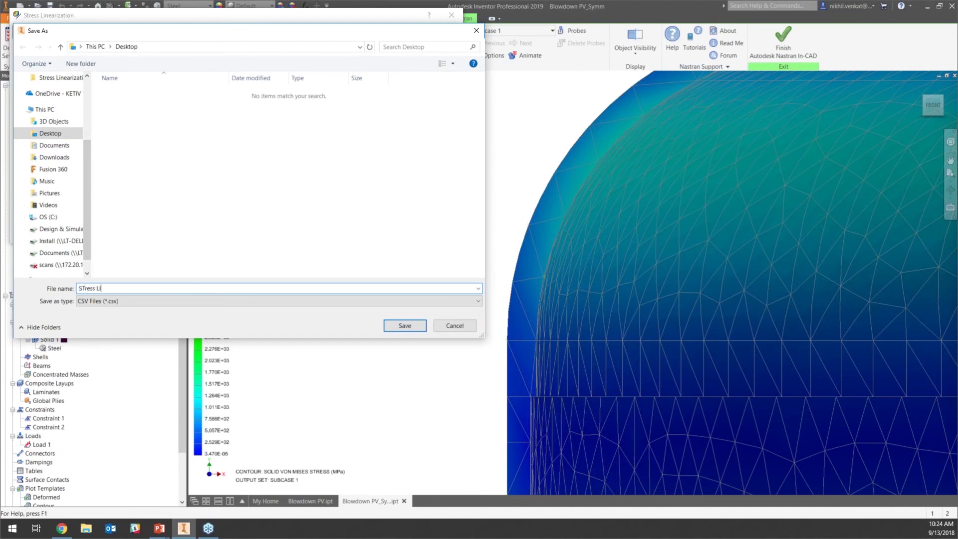
{"action": "key", "text": "BackSpace"}
{"action": "key", "text": "BackSpace"}
{"action": "key", "text": "BackSpace"}
{"action": "key", "text": "BackSpace"}
{"action": "key", "text": "BackSpace"}
{"action": "key", "text": "BackSpace"}
{"action": "key", "text": "BackSpace"}
{"action": "key", "text": "BackSpace"}
{"action": "type", "text": "PV data"}
{"action": "left_click", "coordinate": [402, 327]}
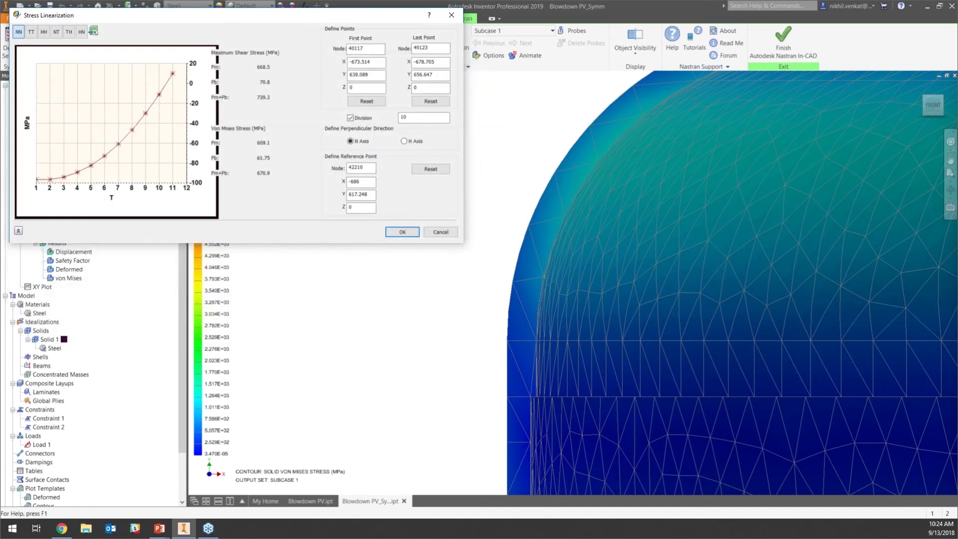
Open the exported PV data file in Excel and examine its von Mises and maximum shear stress Pm, Pb and Pm + Pb rows.
{"action": "left_click", "coordinate": [89, 527]}
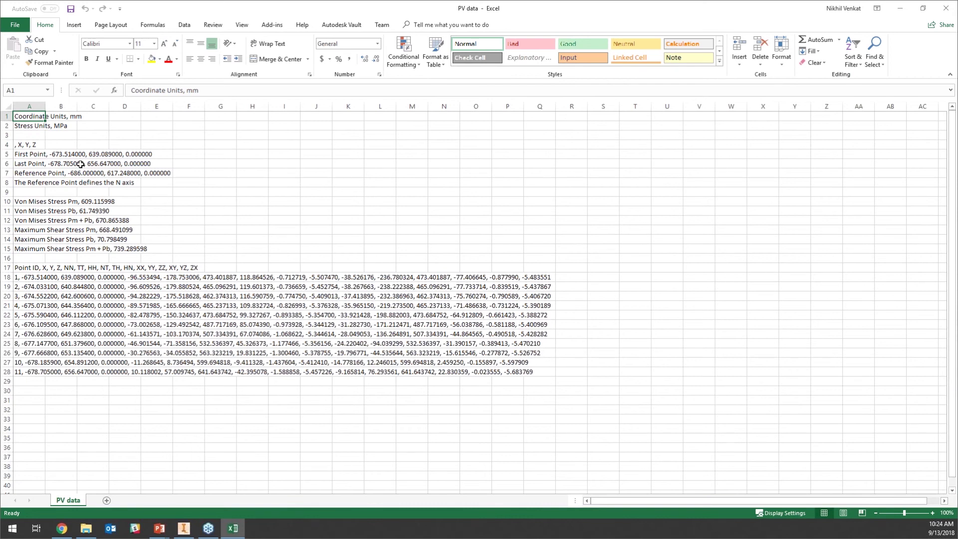
{"action": "left_click", "coordinate": [104, 202]}
{"action": "left_click", "coordinate": [103, 211]}
{"action": "left_click", "coordinate": [107, 230]}
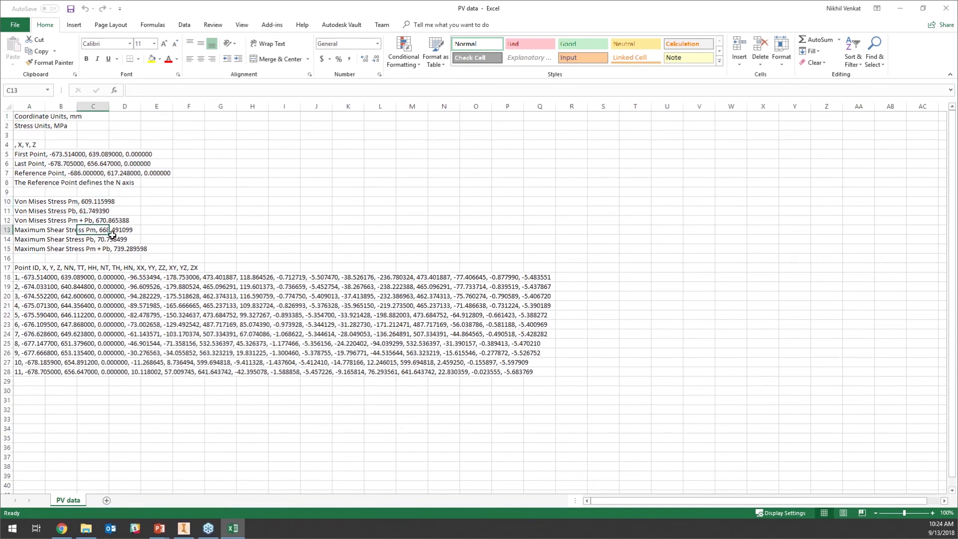
{"action": "left_click", "coordinate": [116, 230]}
{"action": "left_click", "coordinate": [118, 242]}
{"action": "left_click", "coordinate": [131, 251]}
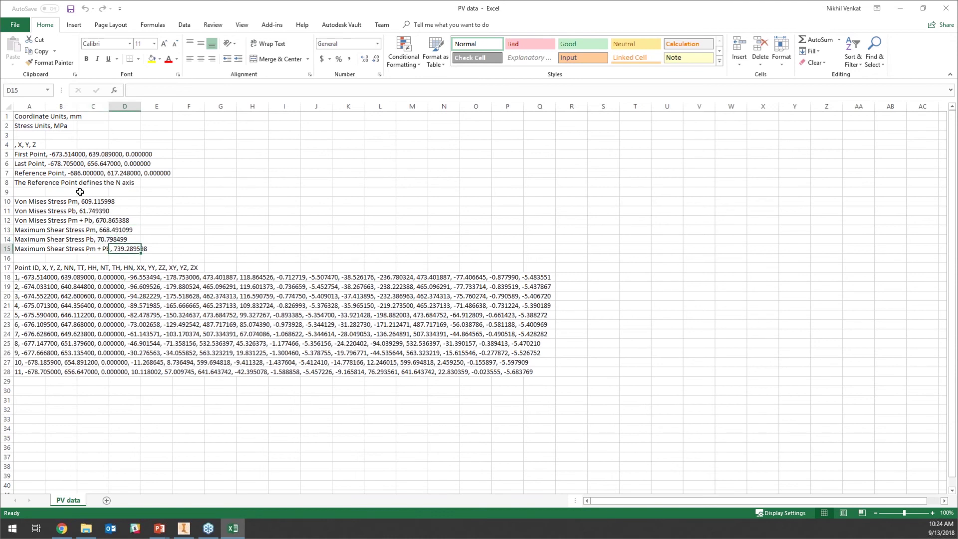
Compare the exported Excel data with the Stress Linearization results in Inventor, and close the PV data workbook.
{"action": "left_click", "coordinate": [185, 529]}
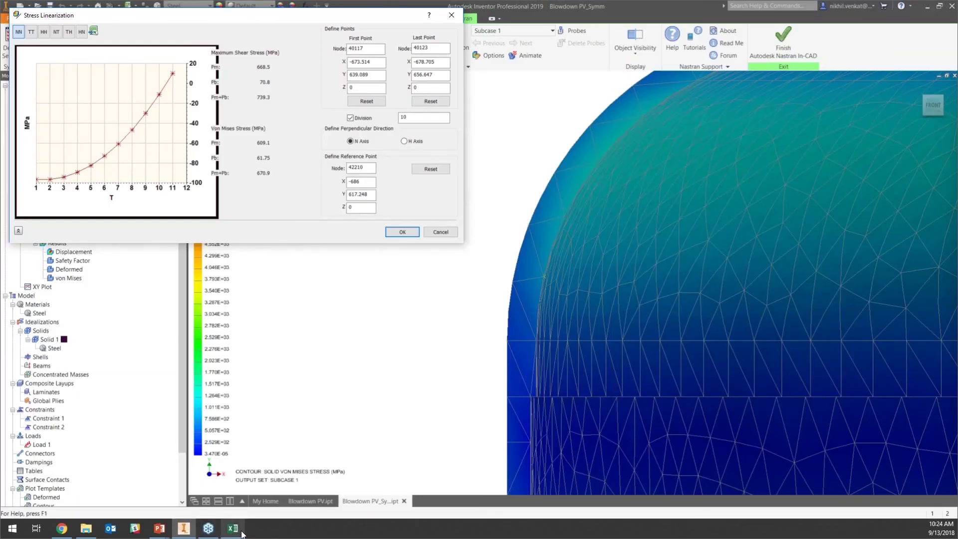
{"action": "left_click", "coordinate": [241, 532]}
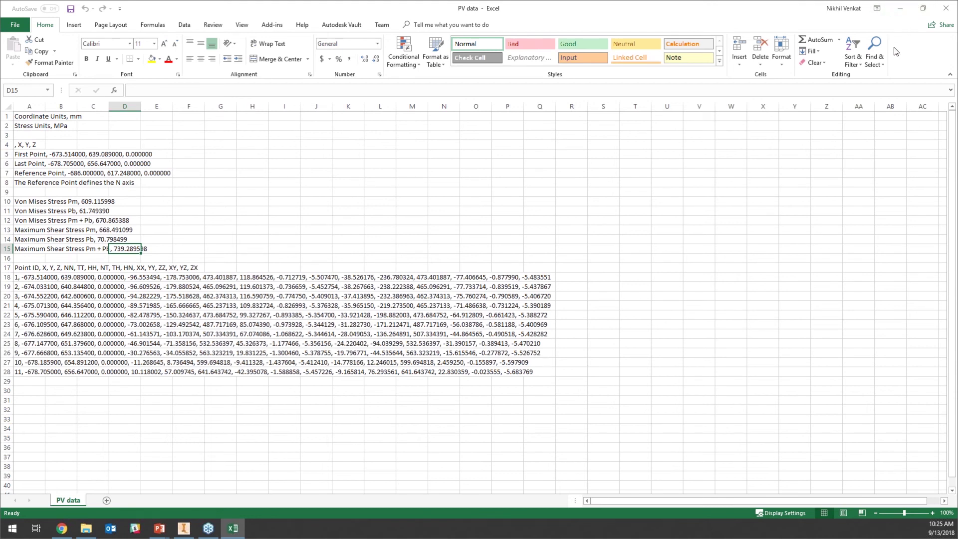
{"action": "left_click", "coordinate": [944, 12]}
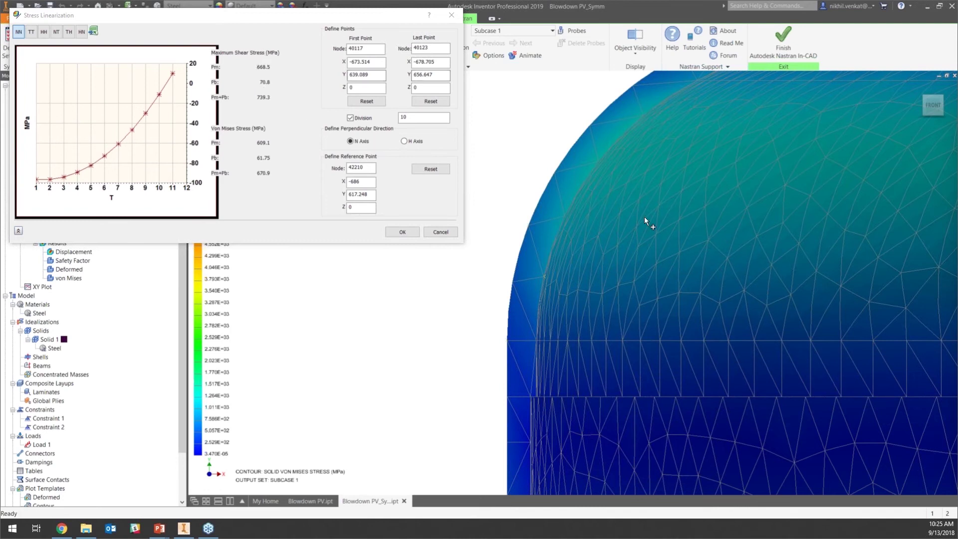
Examine the von Mises contour along the top head's wall, from the knuckle towards the top nozzle.
{"action": "scroll", "coordinate": [645, 218], "scroll_direction": "down", "scroll_amount": 5}
{"action": "middle_click_drag", "start_coordinate": [582, 231], "coordinate": [570, 229]}
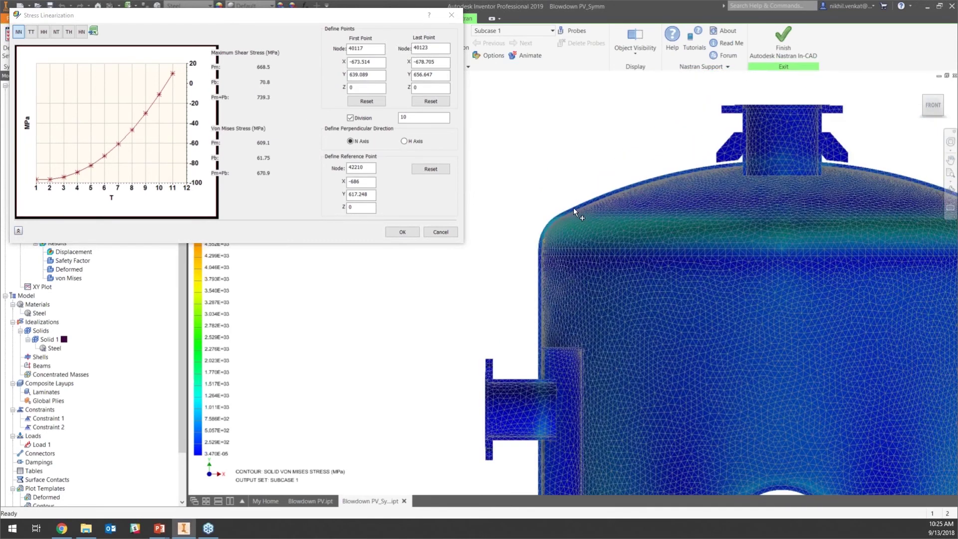
{"action": "scroll", "coordinate": [573, 208], "scroll_direction": "up", "scroll_amount": 3}
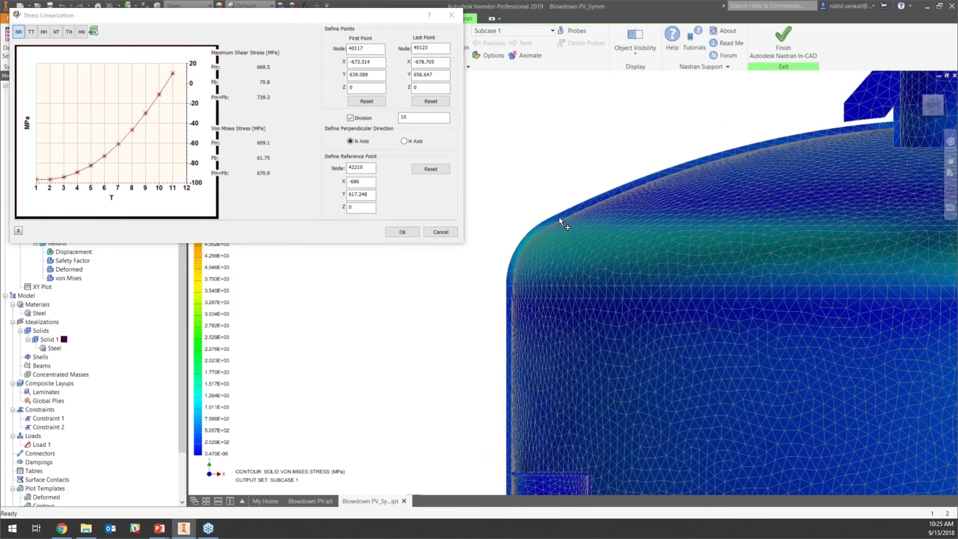
{"action": "scroll", "coordinate": [586, 215], "scroll_direction": "down", "scroll_amount": 4}
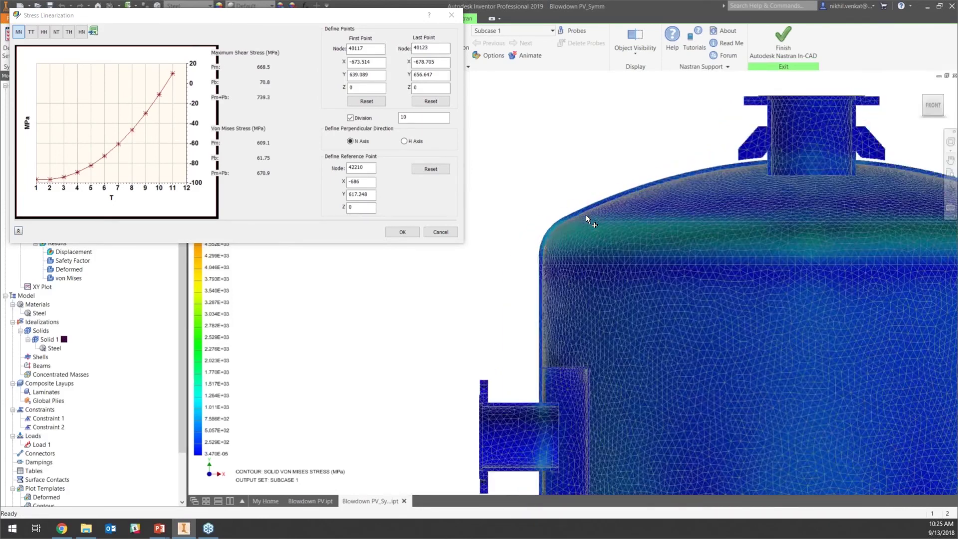
{"action": "scroll", "coordinate": [514, 278], "scroll_direction": "down", "scroll_amount": 2}
{"action": "scroll", "coordinate": [514, 277], "scroll_direction": "up", "scroll_amount": 5}
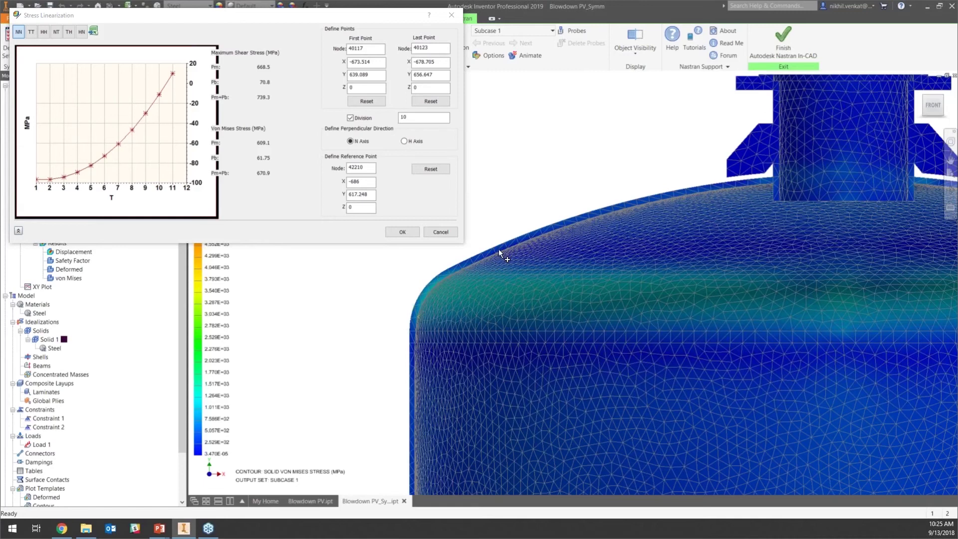
{"action": "scroll", "coordinate": [498, 247], "scroll_direction": "up", "scroll_amount": 2}
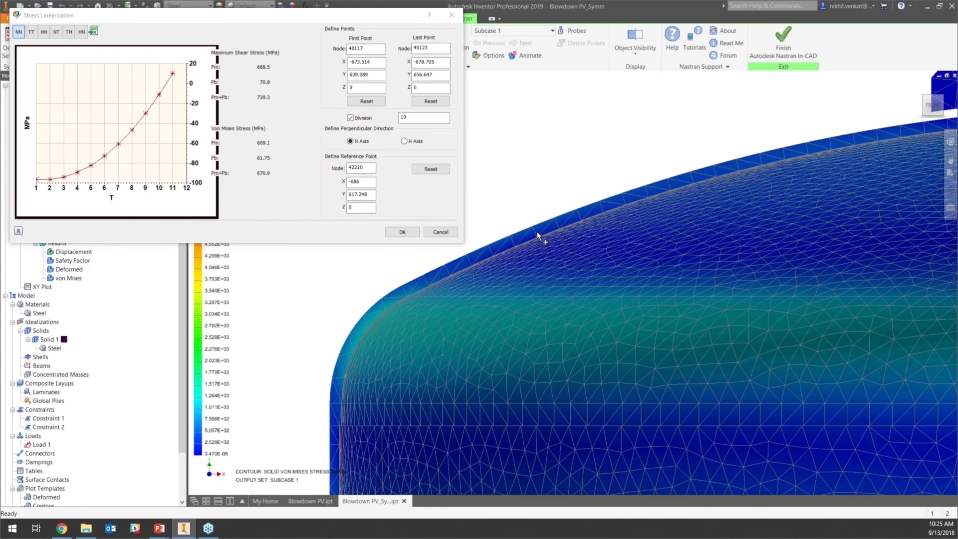
{"action": "scroll", "coordinate": [615, 218], "scroll_direction": "down", "scroll_amount": 2}
{"action": "scroll", "coordinate": [616, 218], "scroll_direction": "down", "scroll_amount": 3}
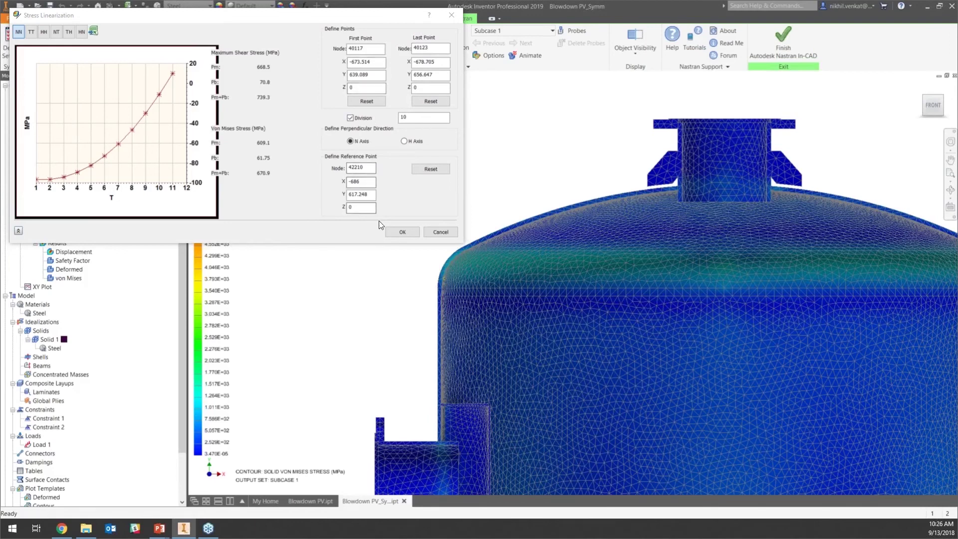
Accept the stress linearization and return from the von Mises contour to the meshed model.
{"action": "left_click", "coordinate": [413, 231]}
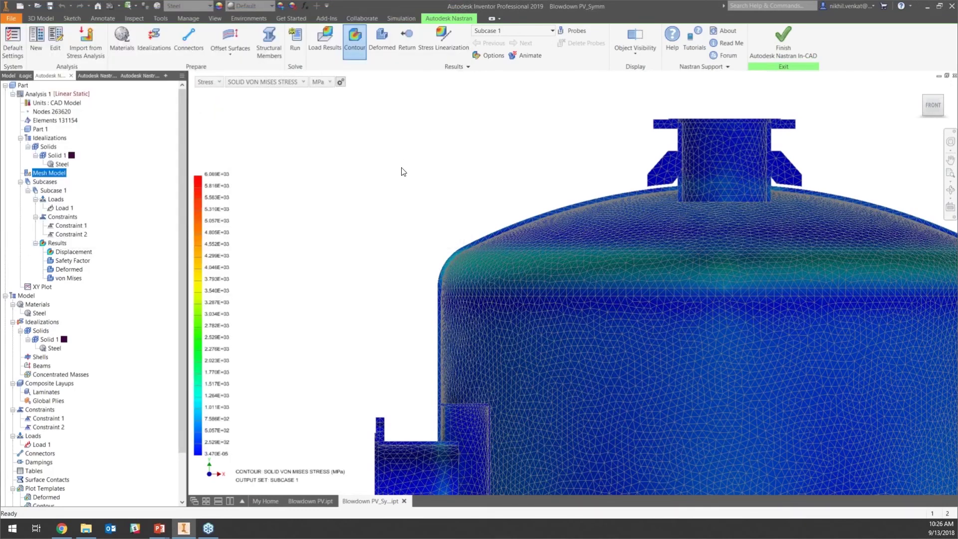
{"action": "scroll", "coordinate": [403, 172], "scroll_direction": "down", "scroll_amount": 3}
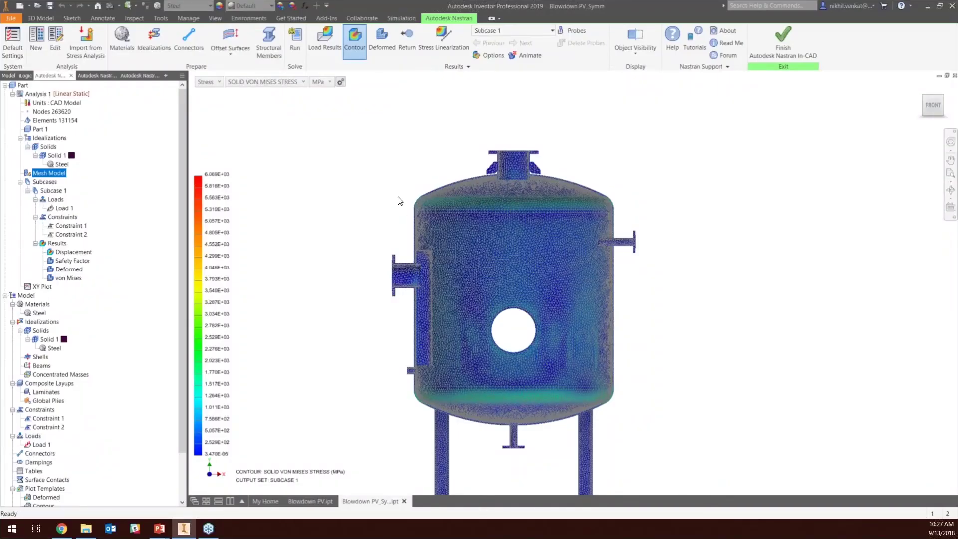
{"action": "scroll", "coordinate": [398, 200], "scroll_direction": "down", "scroll_amount": 5}
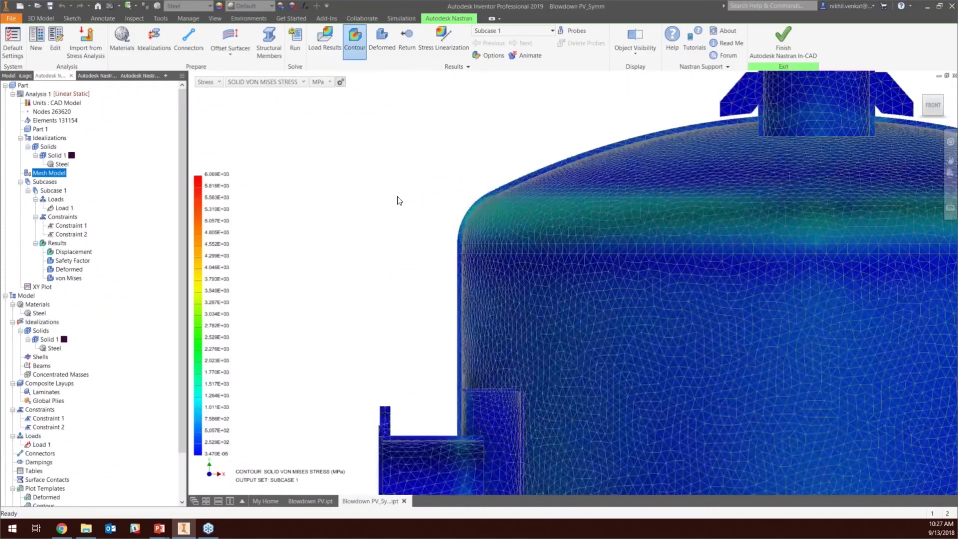
{"action": "scroll", "coordinate": [544, 240], "scroll_direction": "down", "scroll_amount": 5}
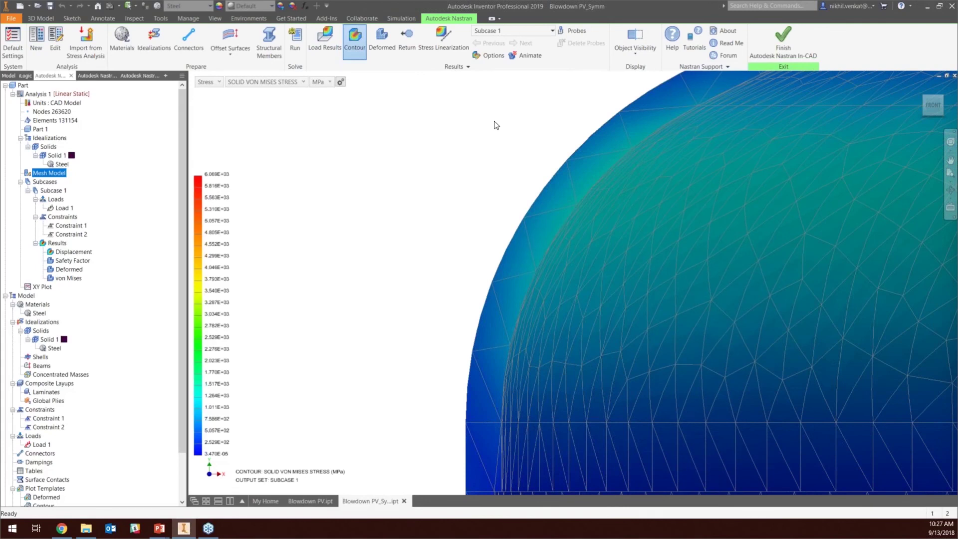
{"action": "left_click", "coordinate": [407, 38]}
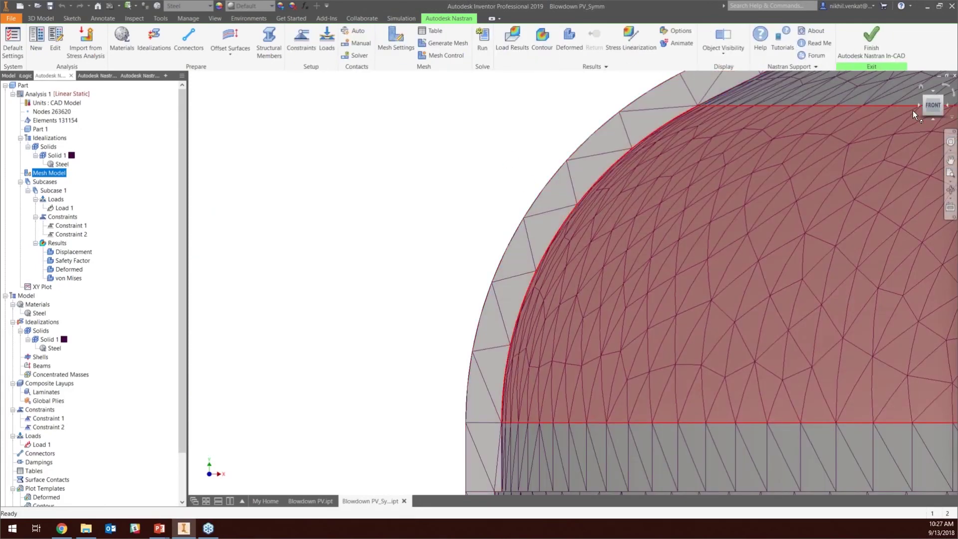
Examine the mesh elements through the wall thickness of the top head, its knuckle and the area beside the top nozzle.
{"action": "scroll", "coordinate": [508, 309], "scroll_direction": "down", "scroll_amount": 5}
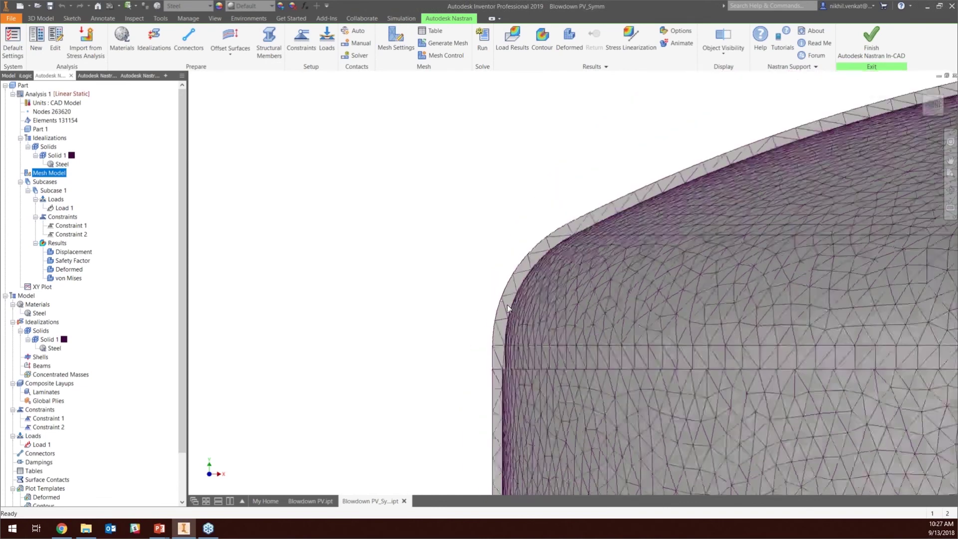
{"action": "scroll", "coordinate": [642, 223], "scroll_direction": "down", "scroll_amount": 4}
{"action": "scroll", "coordinate": [706, 201], "scroll_direction": "up", "scroll_amount": 4}
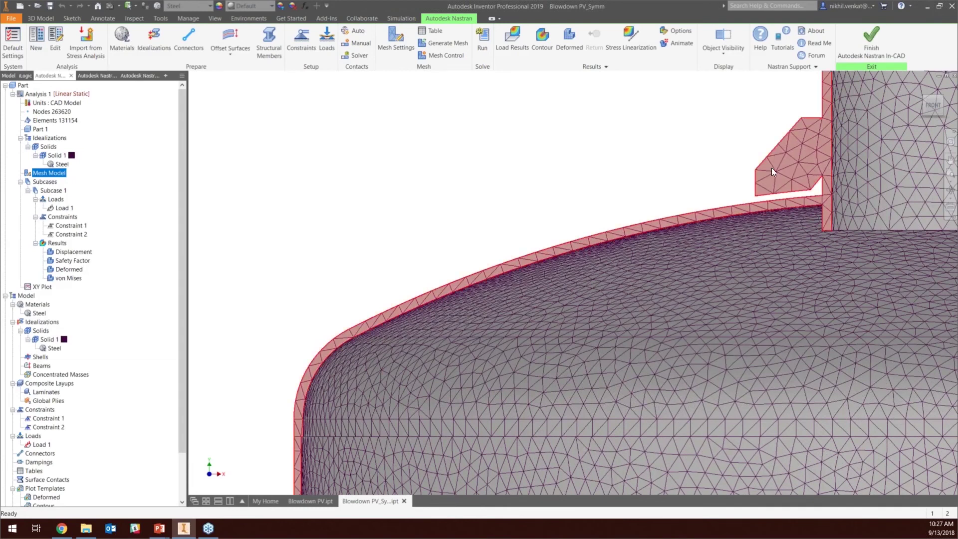
{"action": "scroll", "coordinate": [638, 226], "scroll_direction": "down", "scroll_amount": 3}
{"action": "scroll", "coordinate": [638, 227], "scroll_direction": "up", "scroll_amount": 3}
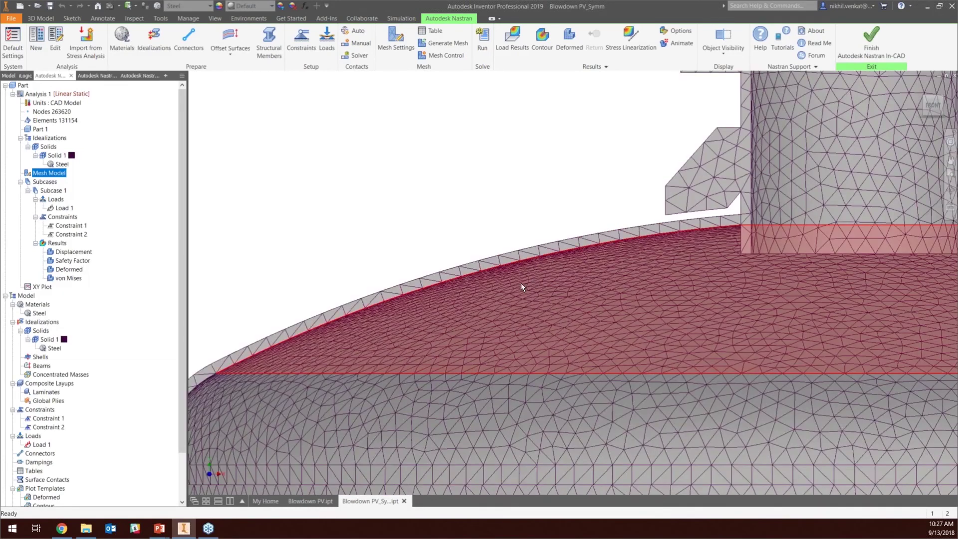
{"action": "scroll", "coordinate": [538, 256], "scroll_direction": "up", "scroll_amount": 4}
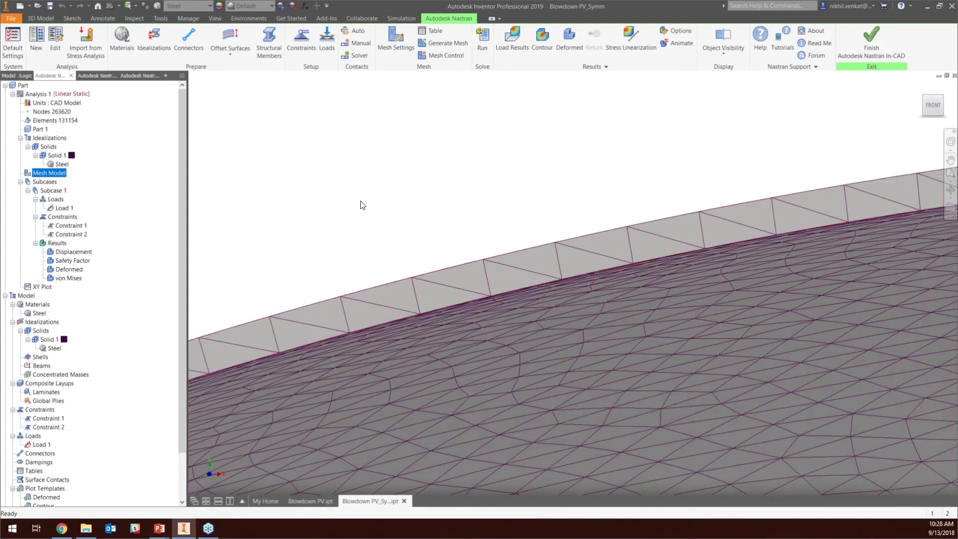
{"action": "scroll", "coordinate": [363, 205], "scroll_direction": "down", "scroll_amount": 3}
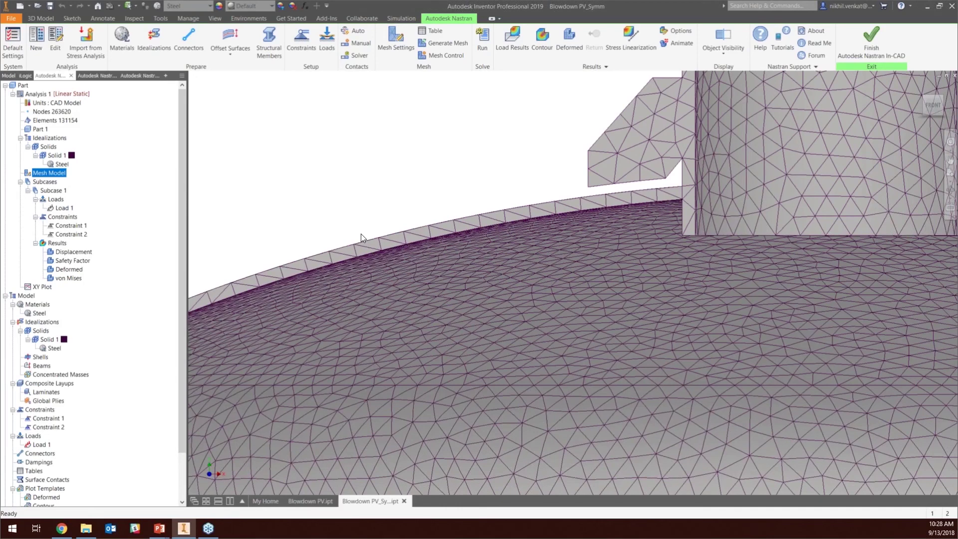
{"action": "scroll", "coordinate": [368, 226], "scroll_direction": "down", "scroll_amount": 10}
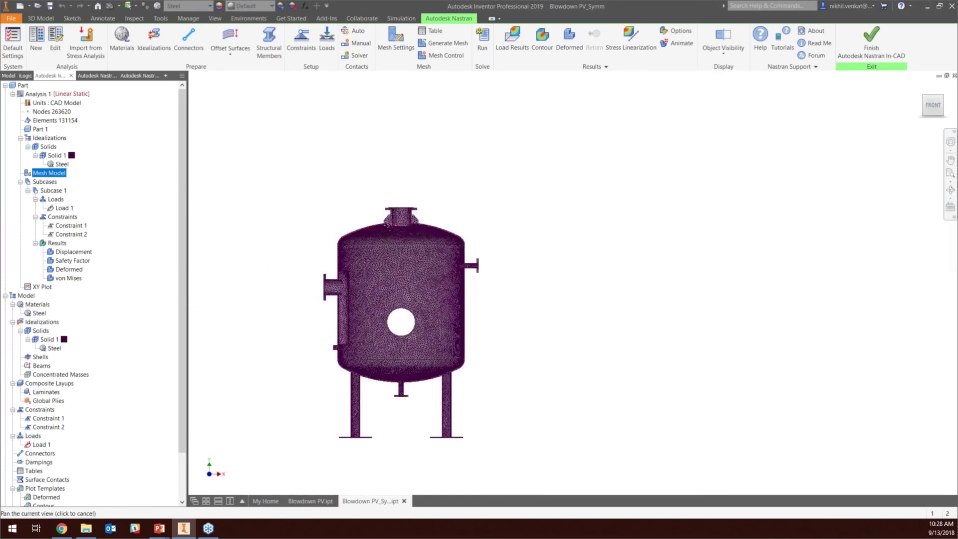
Measure the distance from the top nozzle's circular rim edge to the right leg's base plate edge, and end the measurement.
{"action": "middle_click_drag", "start_coordinate": [382, 233], "coordinate": [402, 223]}
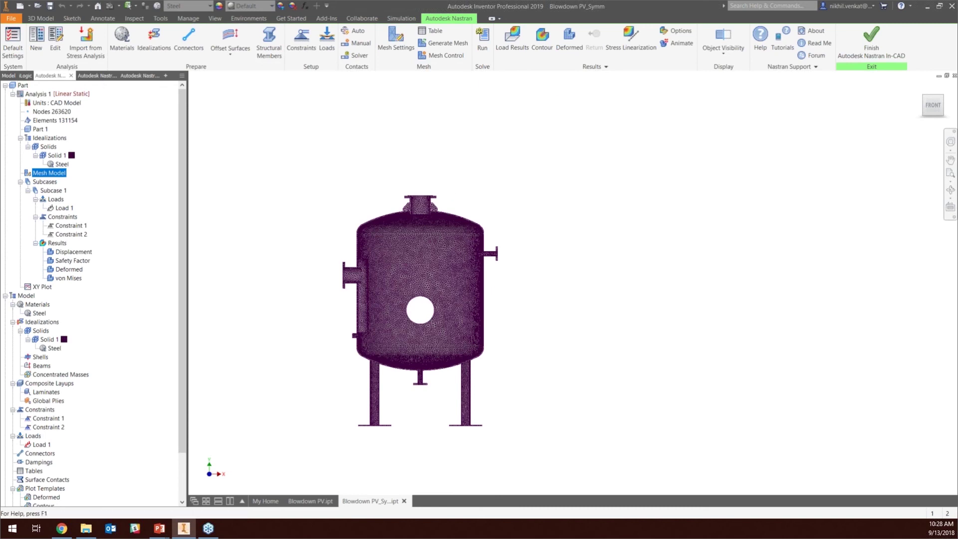
{"action": "left_click_drag", "start_coordinate": [54, 61], "coordinate": [284, 118]}
{"action": "scroll", "coordinate": [444, 200], "scroll_direction": "up", "scroll_amount": 8}
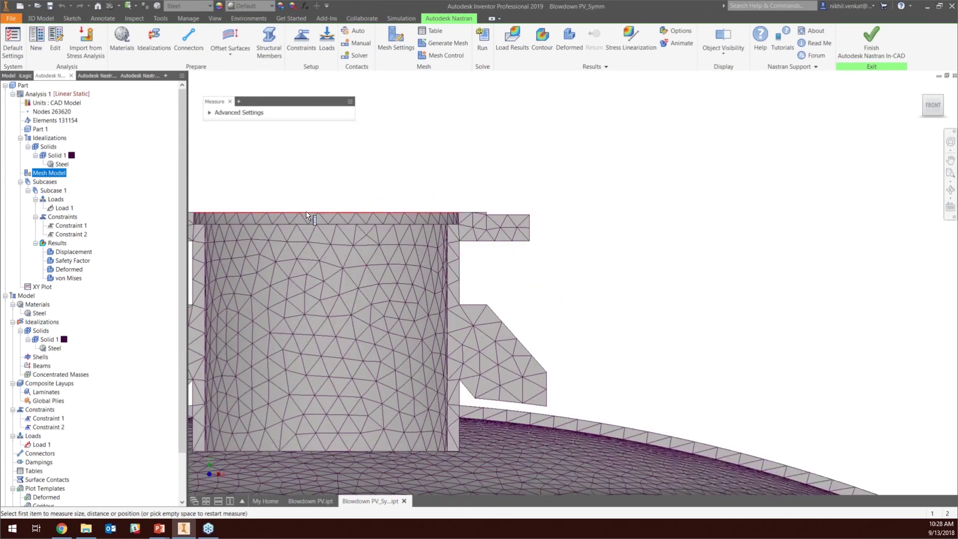
{"action": "left_click", "coordinate": [307, 216]}
{"action": "scroll", "coordinate": [316, 229], "scroll_direction": "down", "scroll_amount": 8}
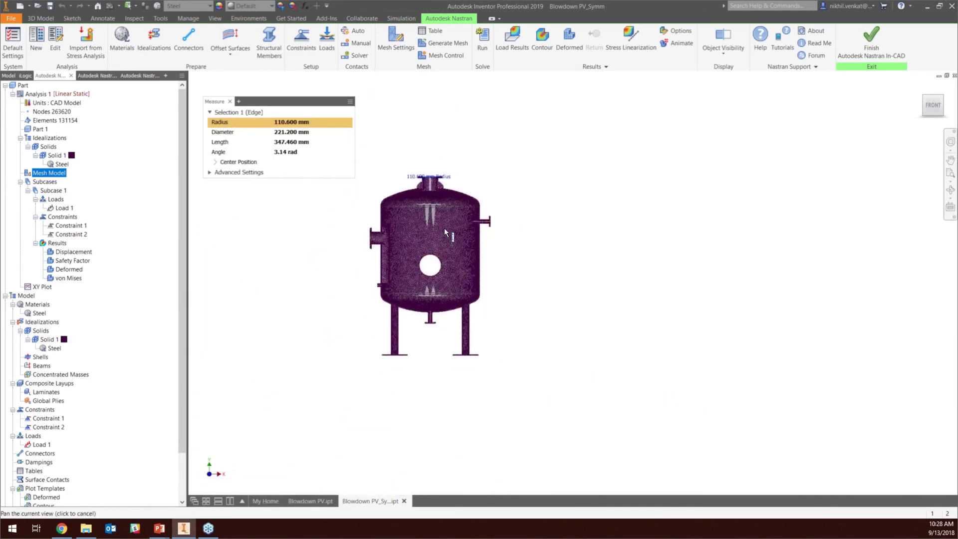
{"action": "scroll", "coordinate": [462, 370], "scroll_direction": "up", "scroll_amount": 6}
{"action": "left_click", "coordinate": [464, 320]}
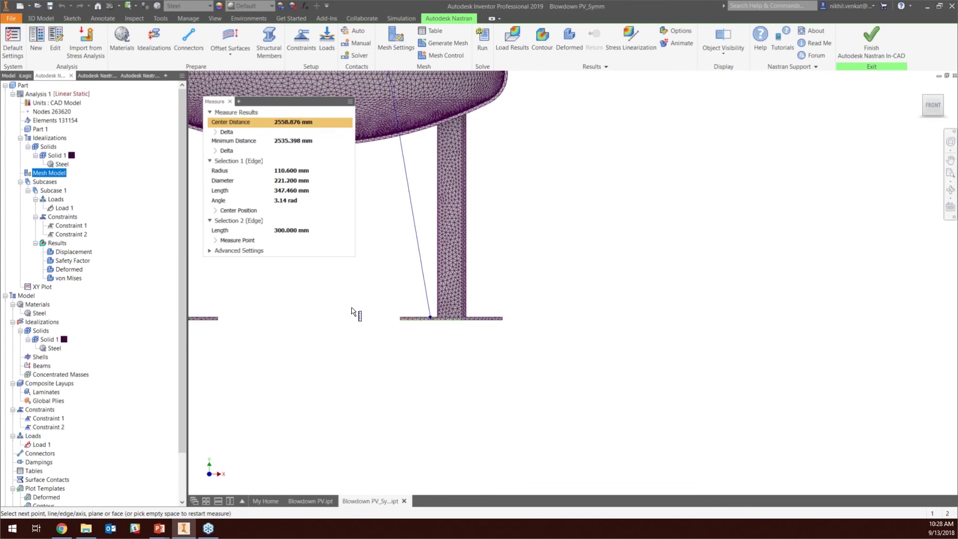
{"action": "scroll", "coordinate": [402, 315], "scroll_direction": "down", "scroll_amount": 6}
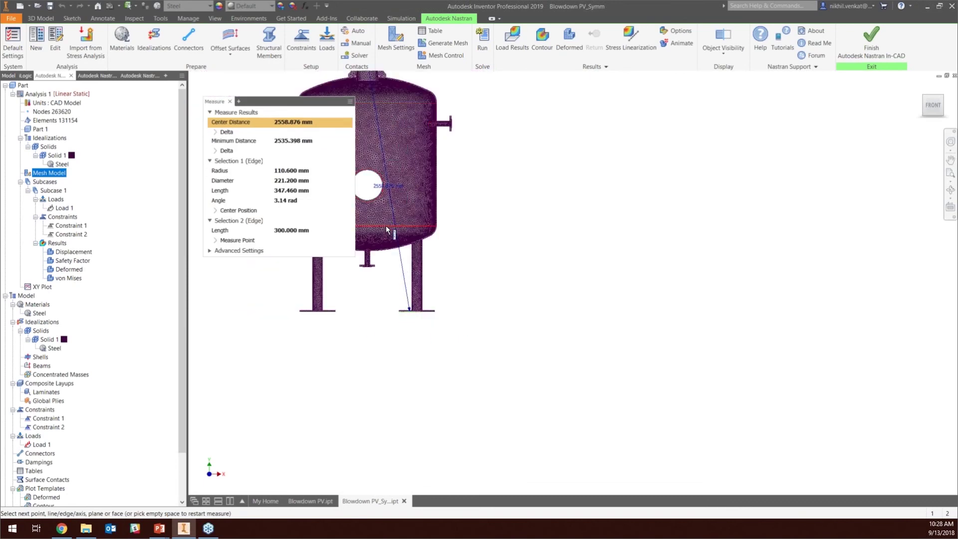
{"action": "scroll", "coordinate": [387, 226], "scroll_direction": "up", "scroll_amount": 2}
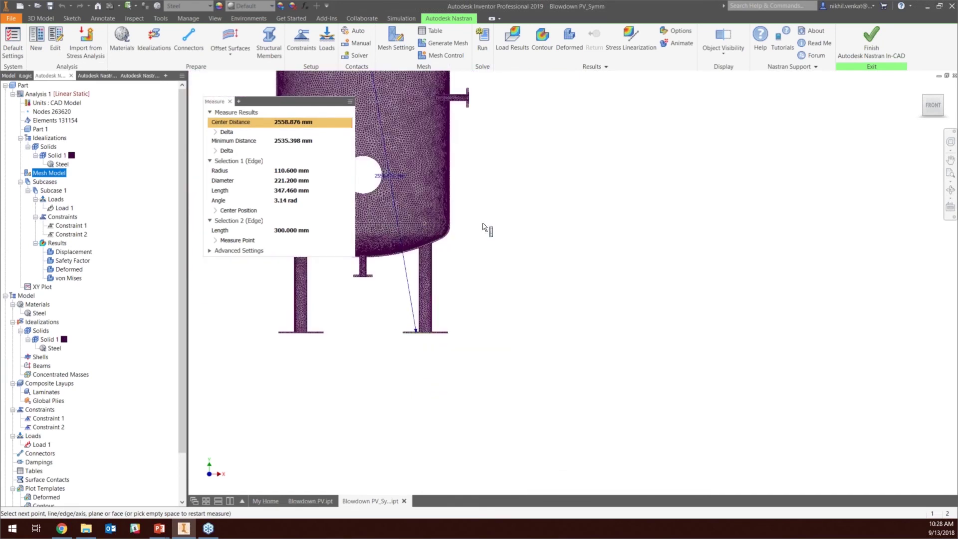
{"action": "left_click", "coordinate": [528, 222]}
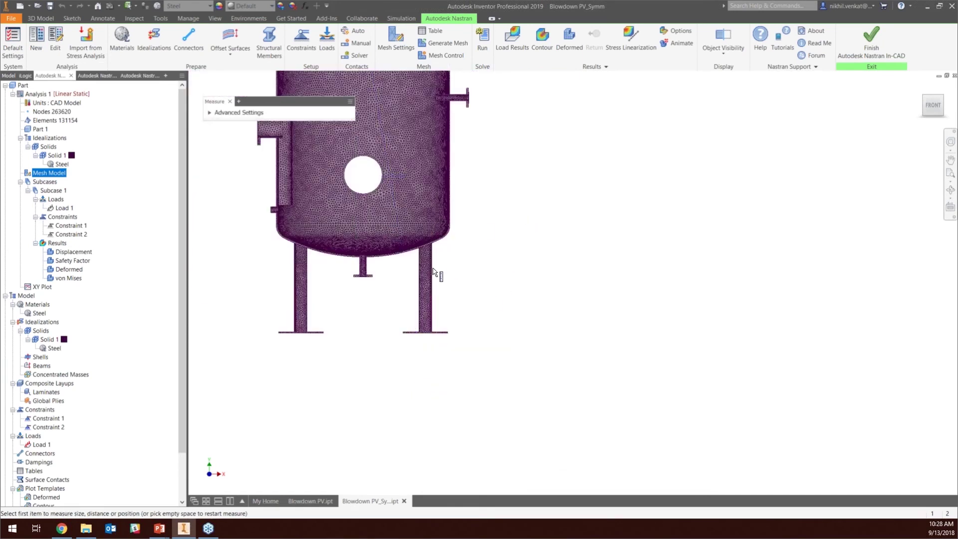
{"action": "left_click", "coordinate": [231, 102]}
{"action": "scroll", "coordinate": [466, 217], "scroll_direction": "down", "scroll_amount": 5}
{"action": "scroll", "coordinate": [442, 185], "scroll_direction": "up", "scroll_amount": 4}
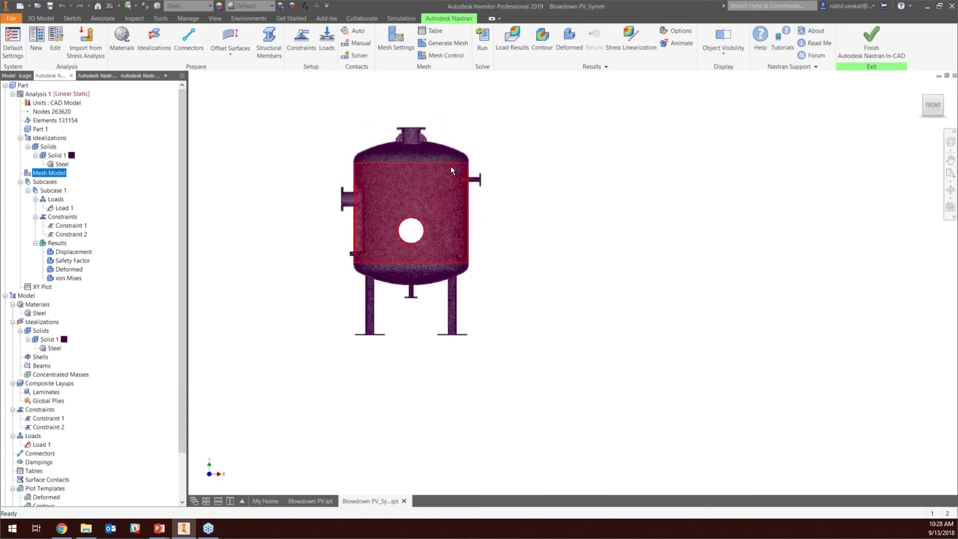
{"action": "middle_click_drag", "start_coordinate": [443, 141], "coordinate": [464, 159]}
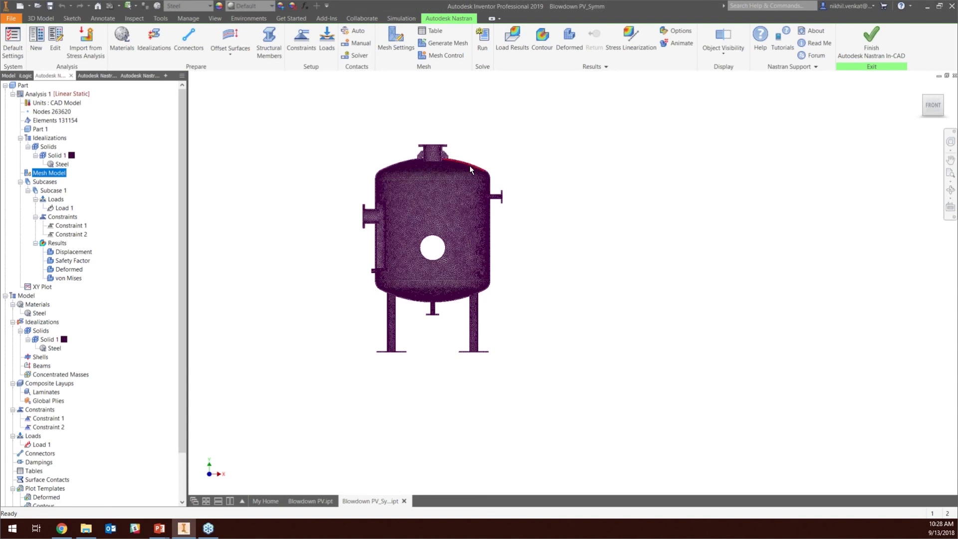
Check the element size in the mesh settings for the top nozzle and head region, and close them without changes.
{"action": "scroll", "coordinate": [442, 136], "scroll_direction": "up", "scroll_amount": 3}
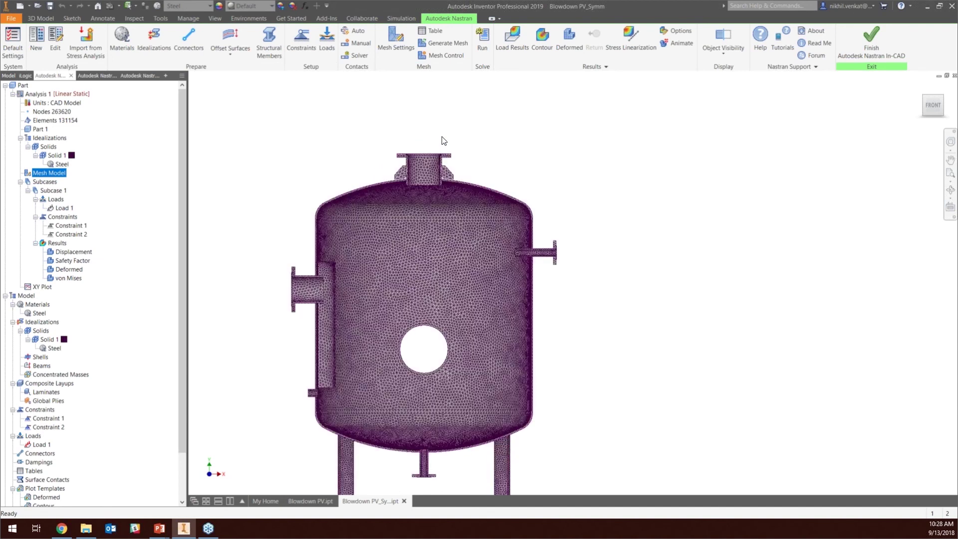
{"action": "scroll", "coordinate": [442, 140], "scroll_direction": "up", "scroll_amount": 4}
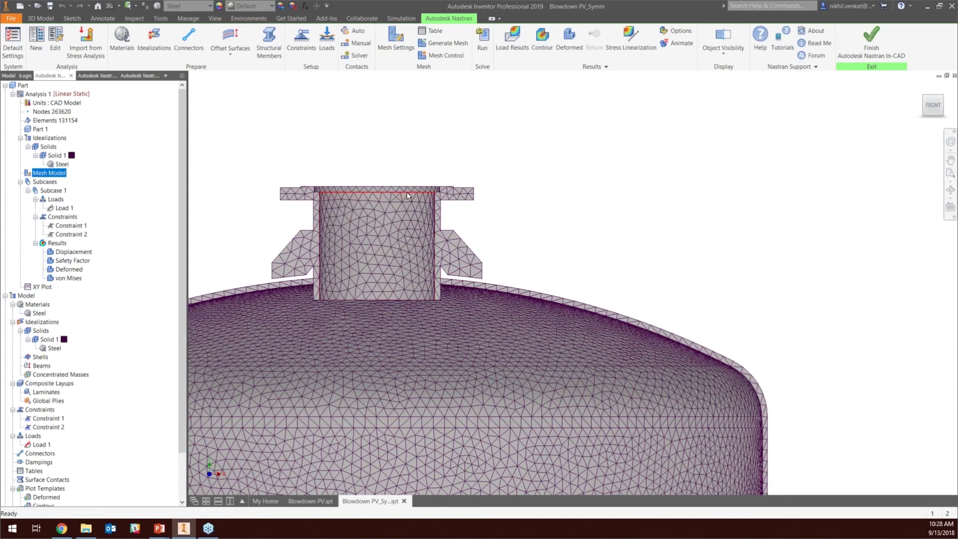
{"action": "left_click", "coordinate": [395, 40]}
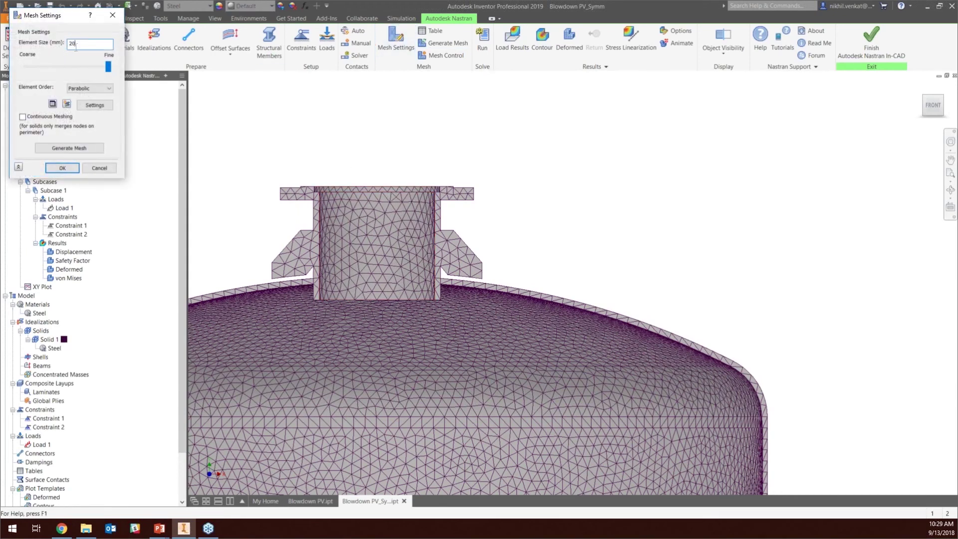
{"action": "left_click", "coordinate": [87, 45]}
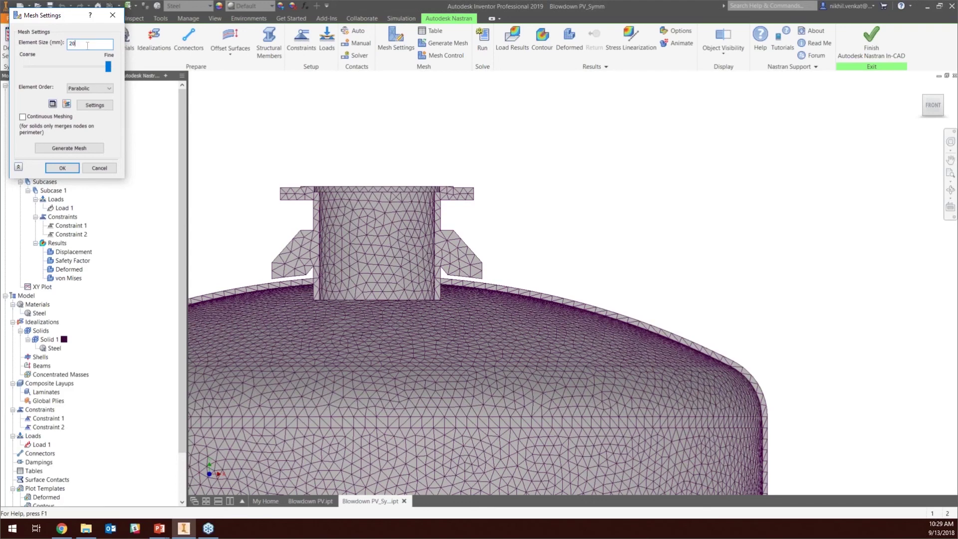
{"action": "left_click", "coordinate": [112, 16]}
Examine the mesh elements through the top head's wall thickness, from the knuckle back to the top nozzle.
{"action": "scroll", "coordinate": [315, 188], "scroll_direction": "down", "scroll_amount": 3}
{"action": "scroll", "coordinate": [331, 185], "scroll_direction": "down", "scroll_amount": 5}
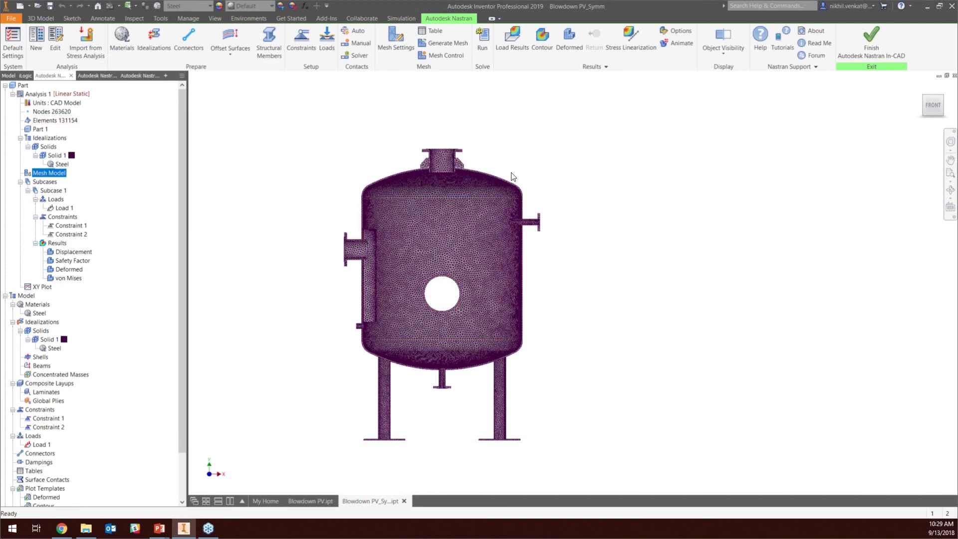
{"action": "scroll", "coordinate": [498, 180], "scroll_direction": "down", "scroll_amount": 5}
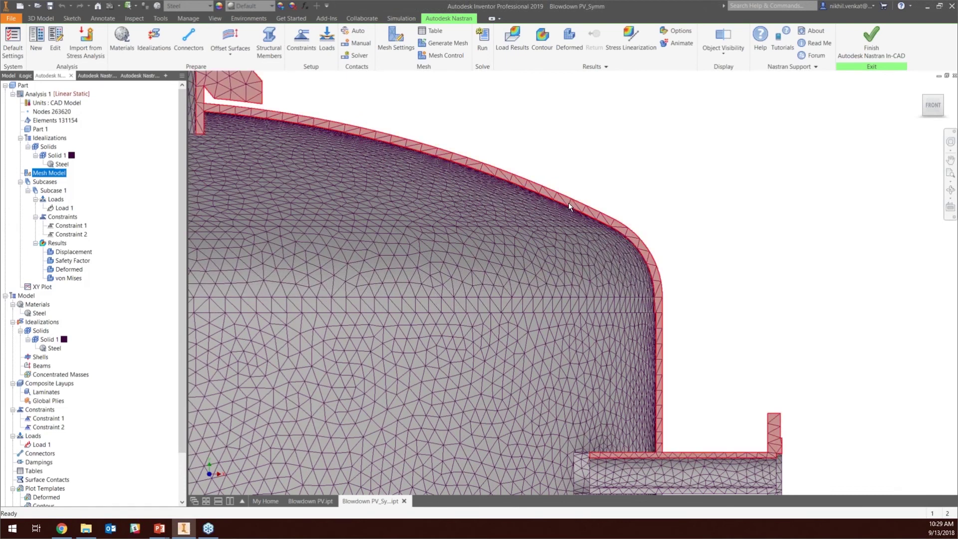
{"action": "scroll", "coordinate": [568, 202], "scroll_direction": "down", "scroll_amount": 3}
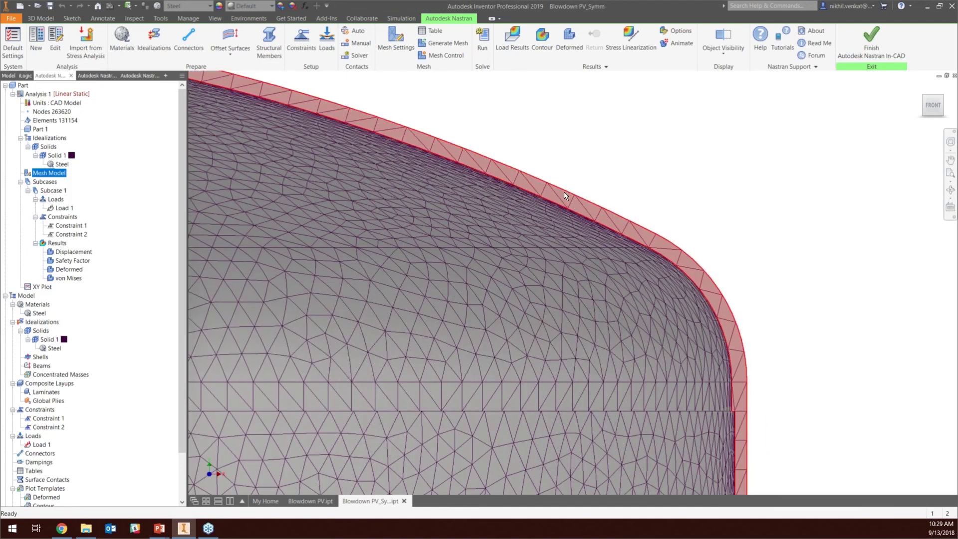
{"action": "scroll", "coordinate": [591, 186], "scroll_direction": "up", "scroll_amount": 2}
{"action": "middle_click_drag", "start_coordinate": [590, 182], "coordinate": [733, 295]}
{"action": "scroll", "coordinate": [681, 268], "scroll_direction": "up", "scroll_amount": 2}
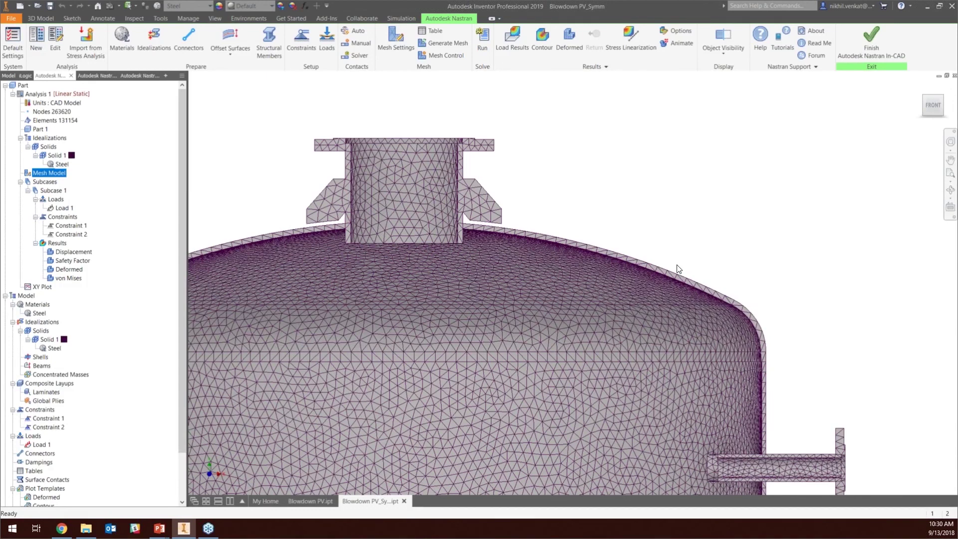
Open Load 1 for editing and clear all its selected faces.
{"action": "double_click", "coordinate": [66, 209]}
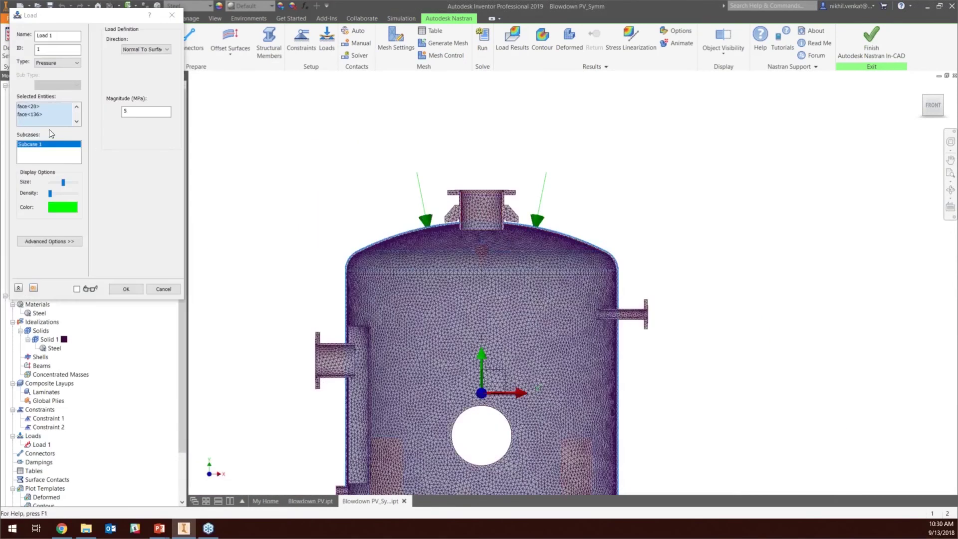
{"action": "right_click", "coordinate": [54, 128]}
{"action": "left_click", "coordinate": [70, 136]}
Select the vessel's inner shell, top knuckle and top head faces as the entities for the Load 1 pressure.
{"action": "scroll", "coordinate": [436, 223], "scroll_direction": "up", "scroll_amount": 3}
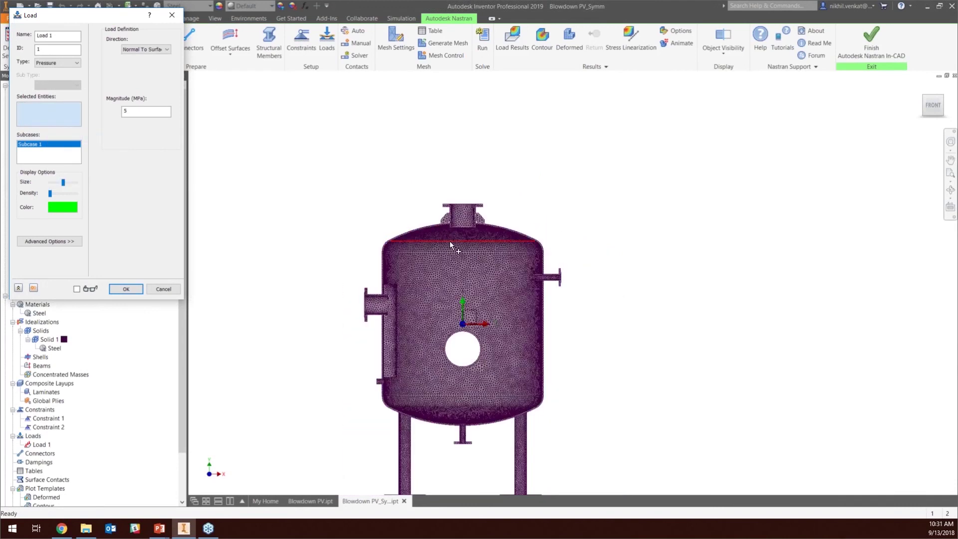
{"action": "scroll", "coordinate": [445, 237], "scroll_direction": "up", "scroll_amount": 3}
{"action": "middle_click_drag", "start_coordinate": [445, 237], "coordinate": [405, 265], "text": "shift"}
{"action": "scroll", "coordinate": [424, 270], "scroll_direction": "down", "scroll_amount": 6}
{"action": "left_click", "coordinate": [391, 239]}
{"action": "left_click", "coordinate": [370, 192]}
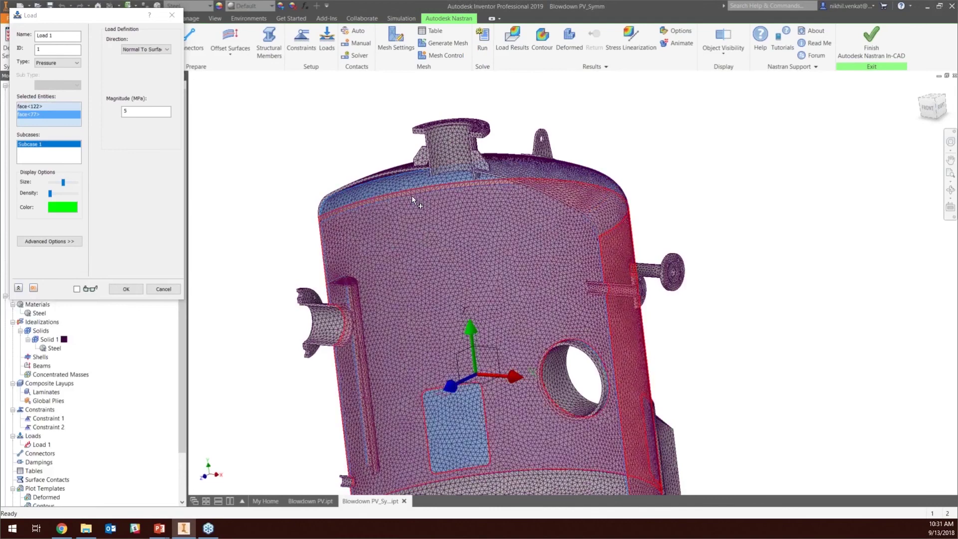
{"action": "scroll", "coordinate": [417, 191], "scroll_direction": "down", "scroll_amount": 5}
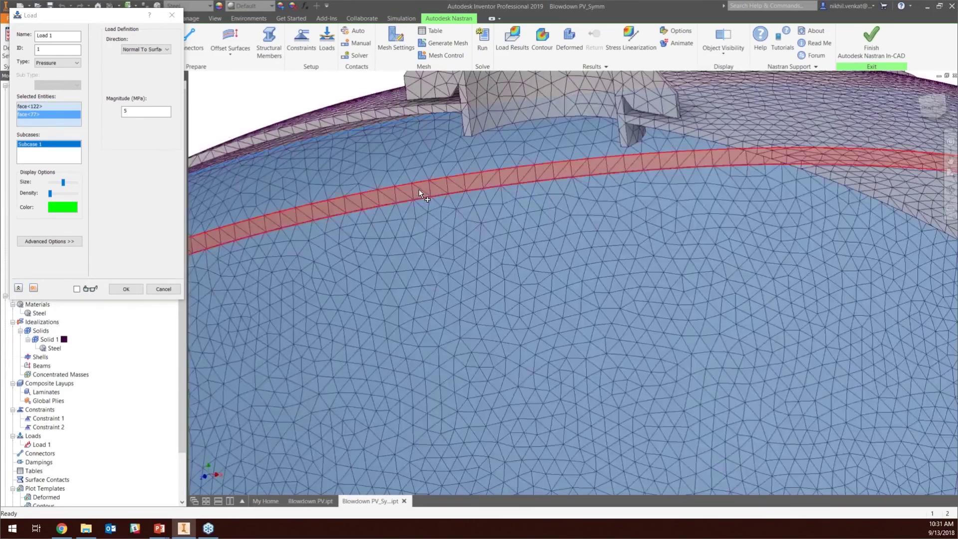
{"action": "left_click", "coordinate": [421, 191]}
{"action": "scroll", "coordinate": [420, 191], "scroll_direction": "up", "scroll_amount": 5}
{"action": "middle_click_drag", "start_coordinate": [408, 227], "coordinate": [444, 144], "text": "shift"}
{"action": "left_click", "coordinate": [446, 142]}
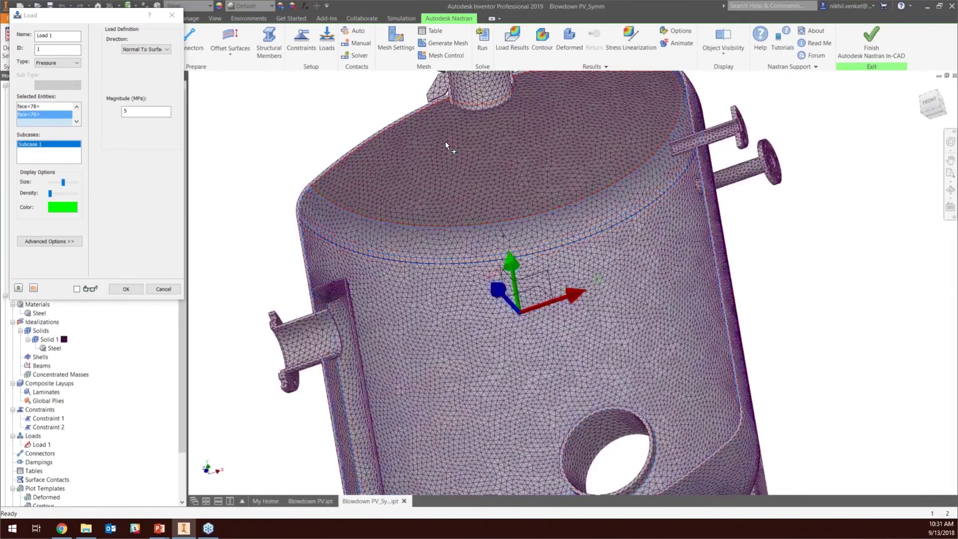
Add the inner faces of the bottom knuckle and bottom head to Load 1, and accept the load.
{"action": "scroll", "coordinate": [445, 142], "scroll_direction": "up", "scroll_amount": 6}
{"action": "middle_click_drag", "start_coordinate": [467, 245], "coordinate": [475, 286], "text": "shift"}
{"action": "scroll", "coordinate": [469, 280], "scroll_direction": "down", "scroll_amount": 5}
{"action": "left_click", "coordinate": [455, 271]}
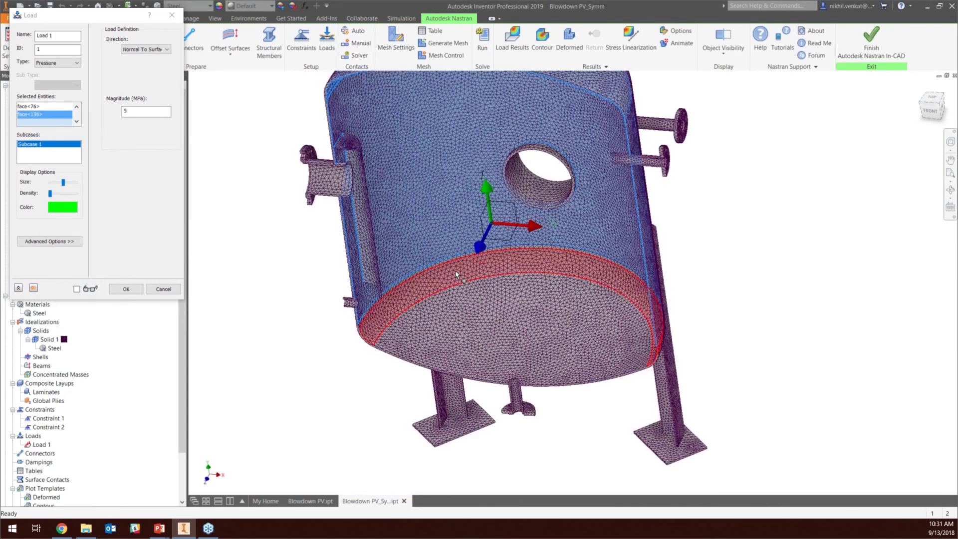
{"action": "left_click", "coordinate": [463, 310]}
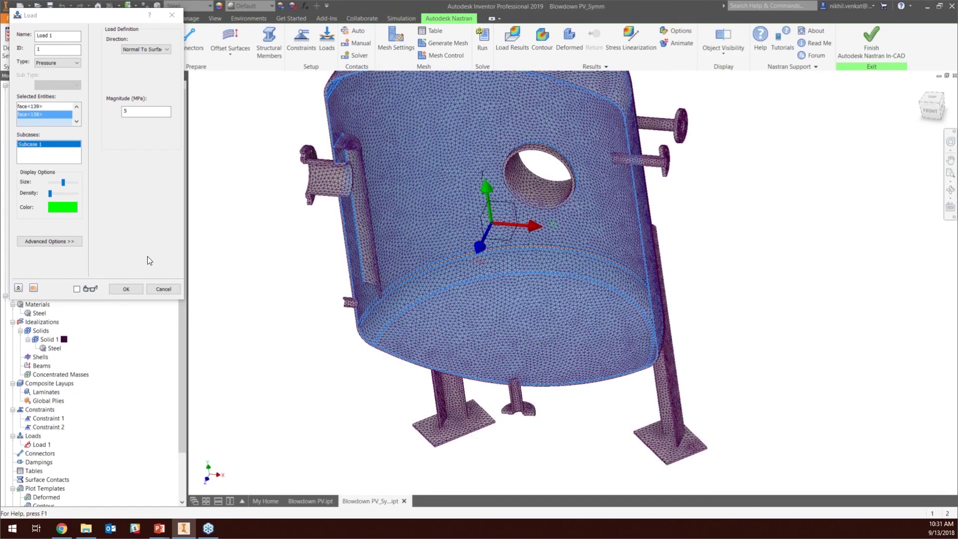
{"action": "left_click", "coordinate": [128, 288]}
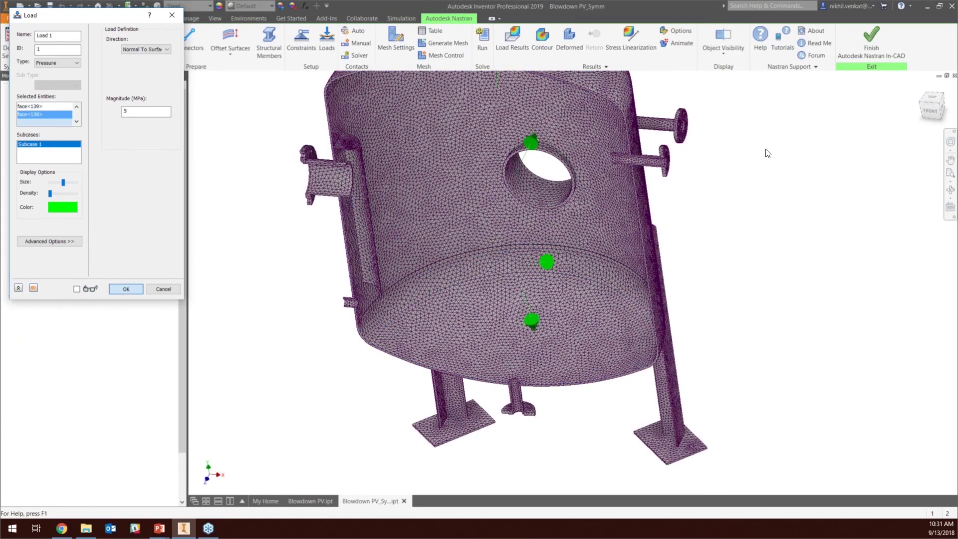